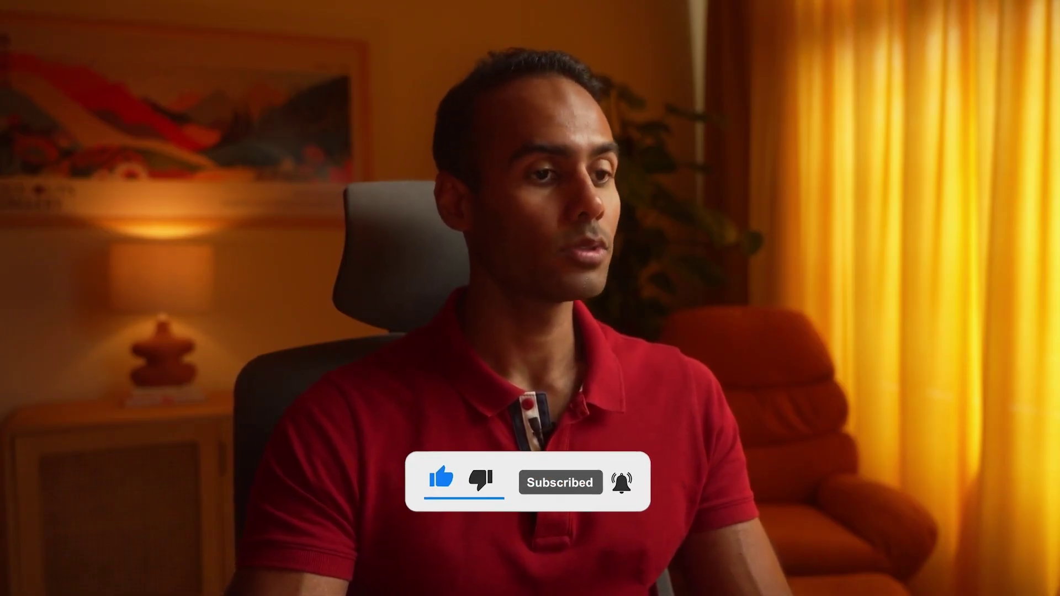
- Open DaVinci Resolve and create a new project named "DaVinci Resolve 20 Masterclass"
left_click(445, 559)
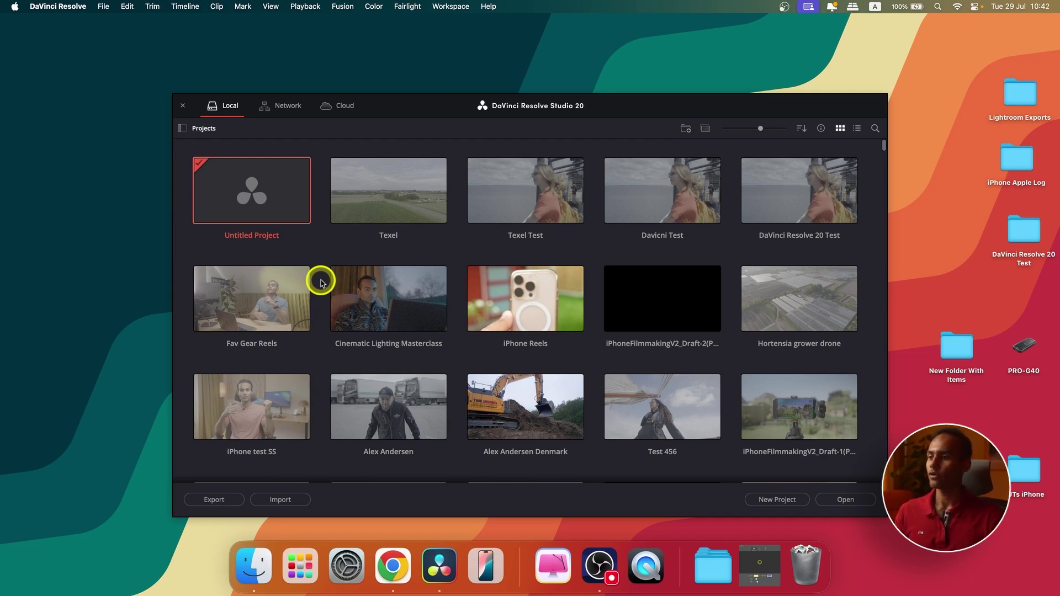
double_click(257, 207)
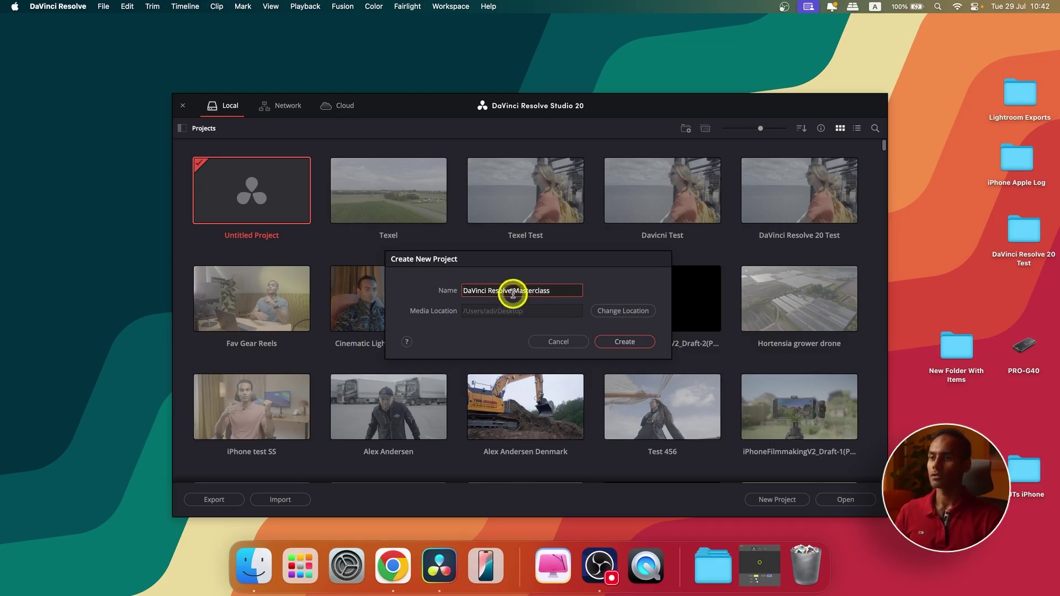
left_click(512, 291)
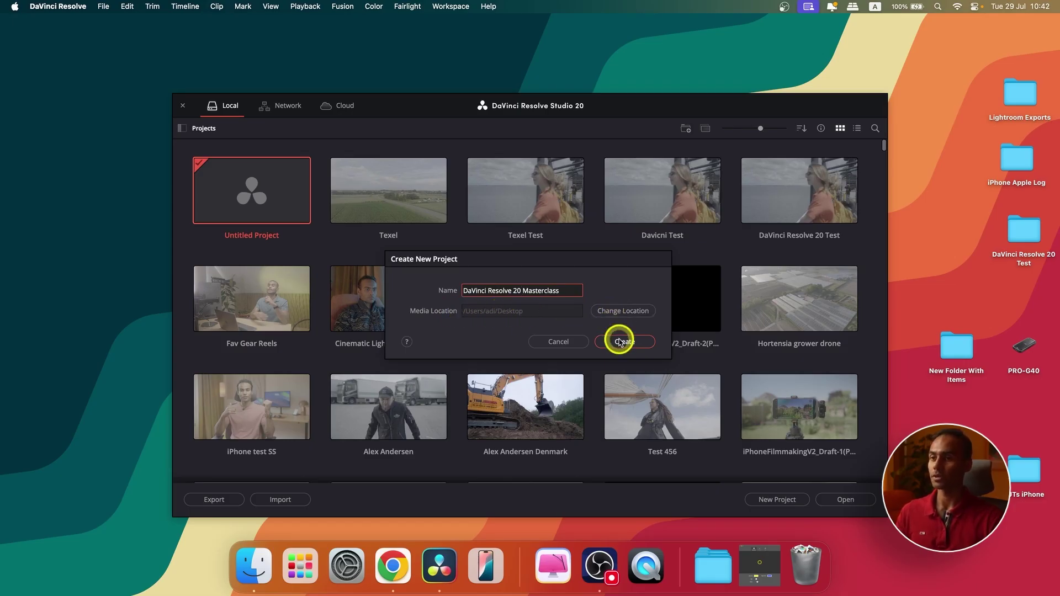
left_click(522, 291)
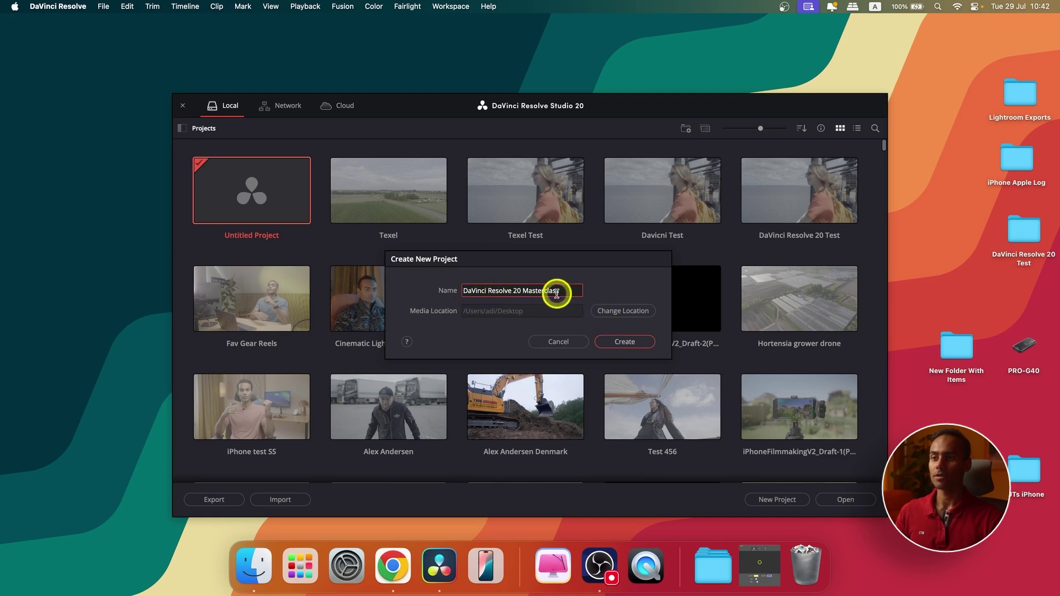
left_click(623, 342)
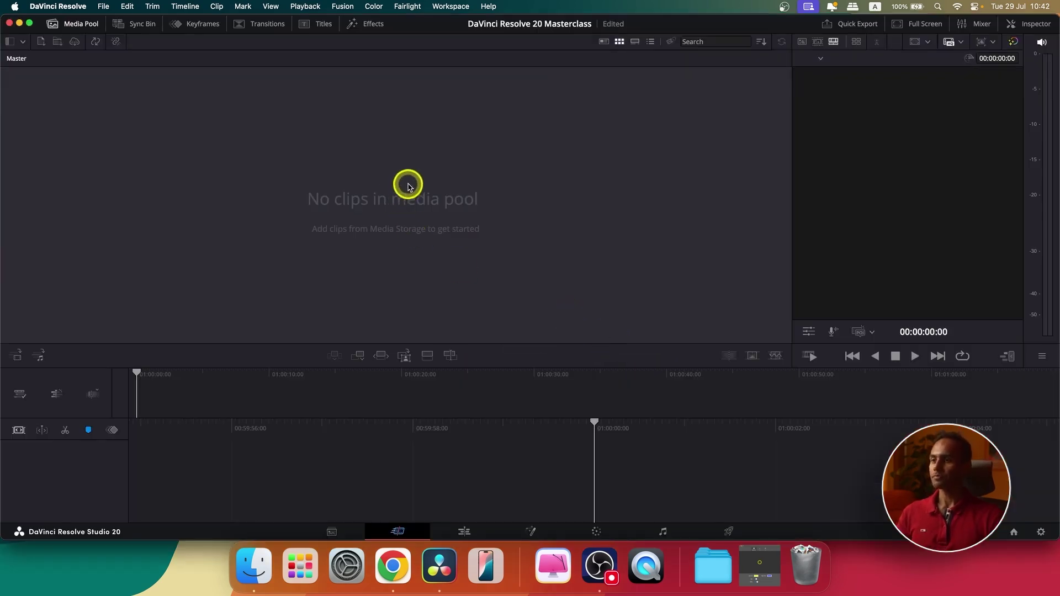
- Switch to the Media page and make the application window fill the whole screen
left_click(333, 531)
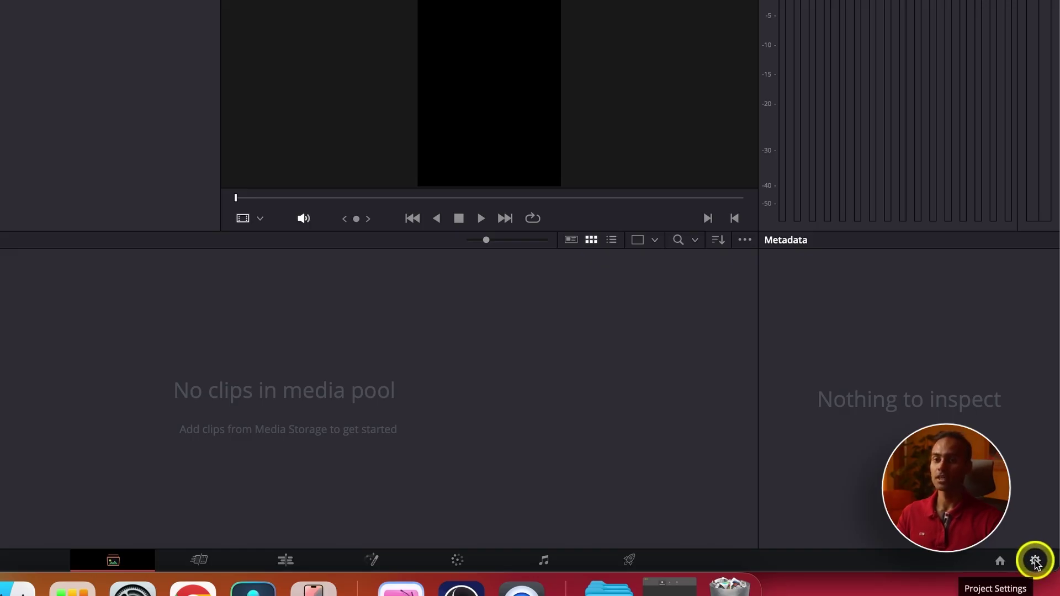
left_click(1034, 561)
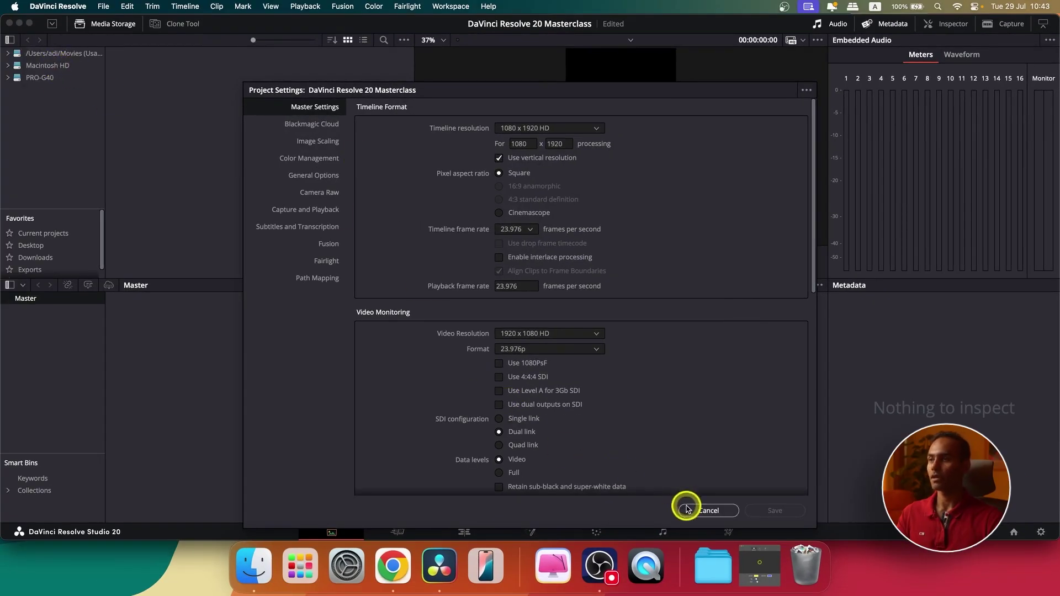
left_click(708, 510)
left_click(29, 24)
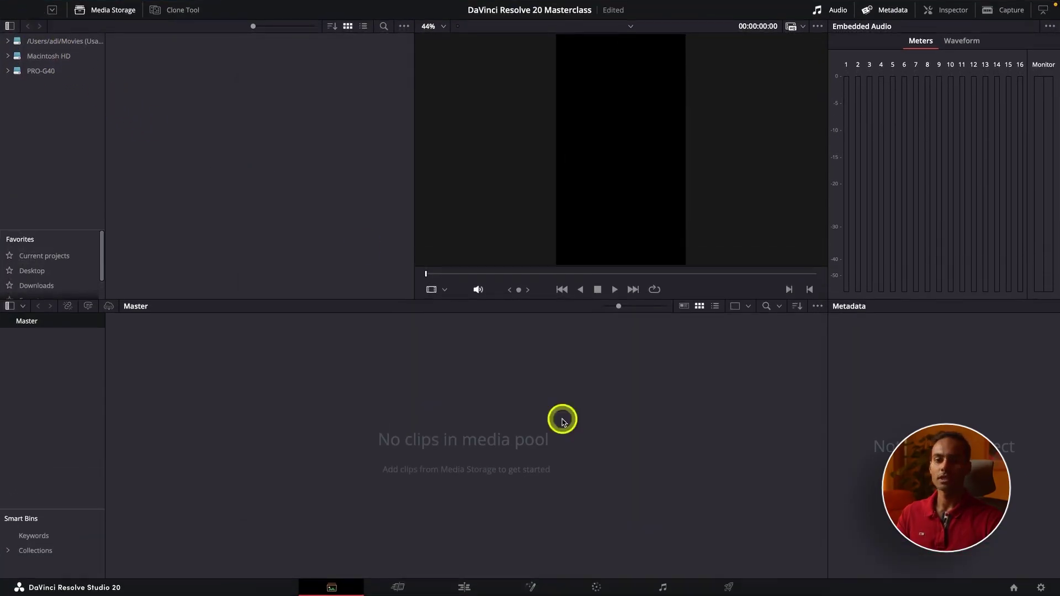
- Open the project settings and look through Blackmagic Cloud, Image Scaling and General Options, ending on Master Settings
left_click(1041, 589)
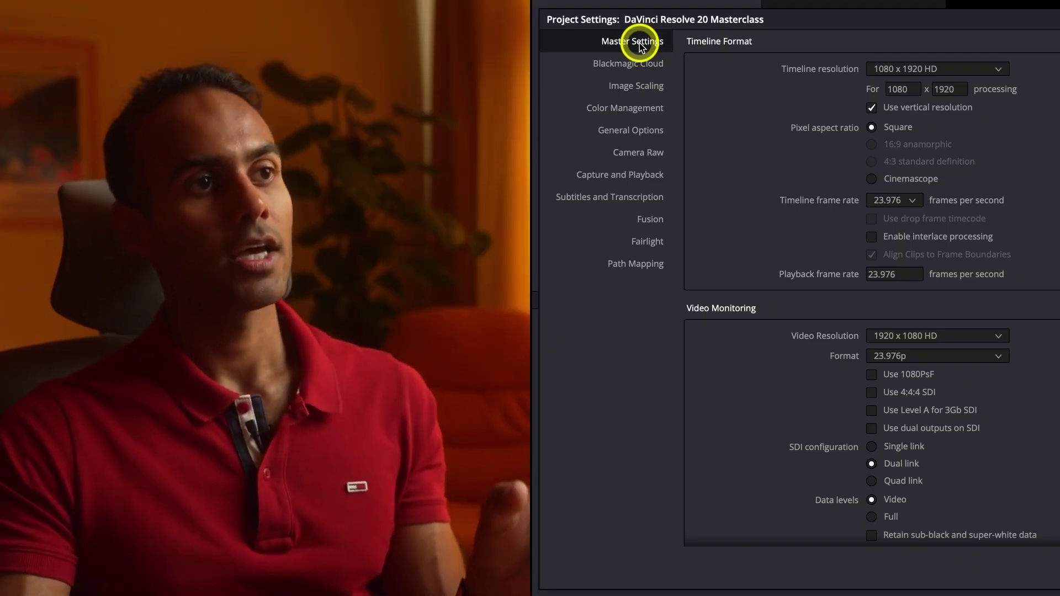
left_click(642, 64)
left_click(644, 86)
left_click(647, 131)
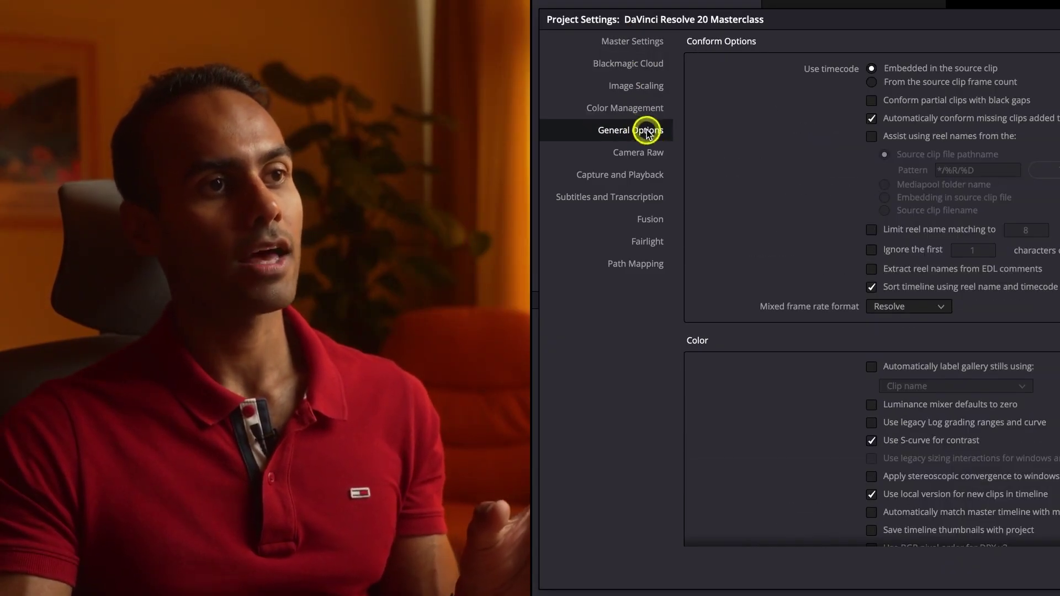
left_click(642, 44)
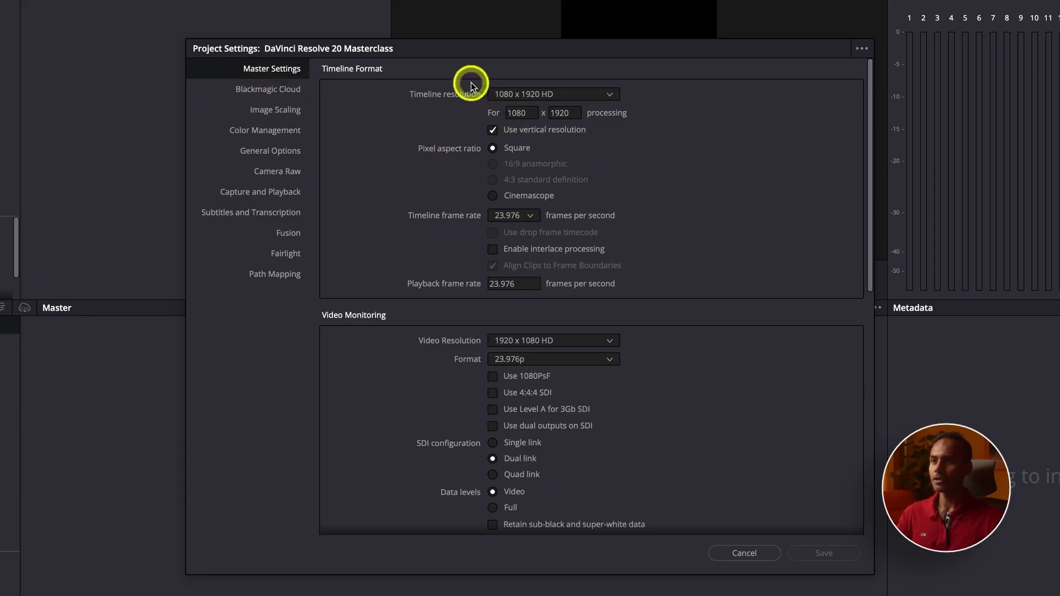
- Turn off vertical resolution for the timeline and set the timeline resolution to 1920 x 1080 HD
left_click_drag(524, 52, 161, 35)
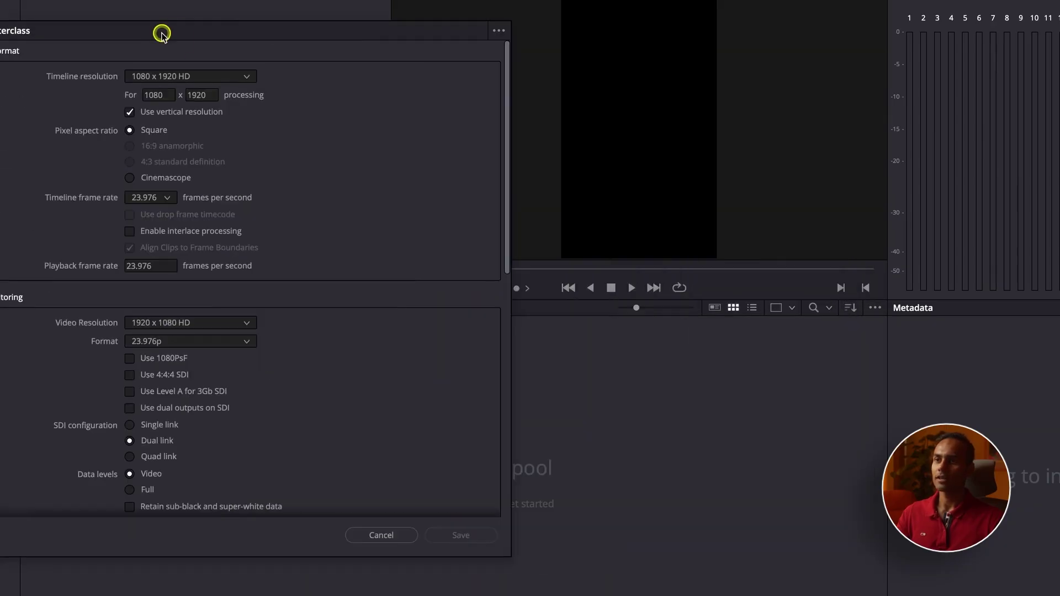
left_click_drag(273, 38, 497, 36)
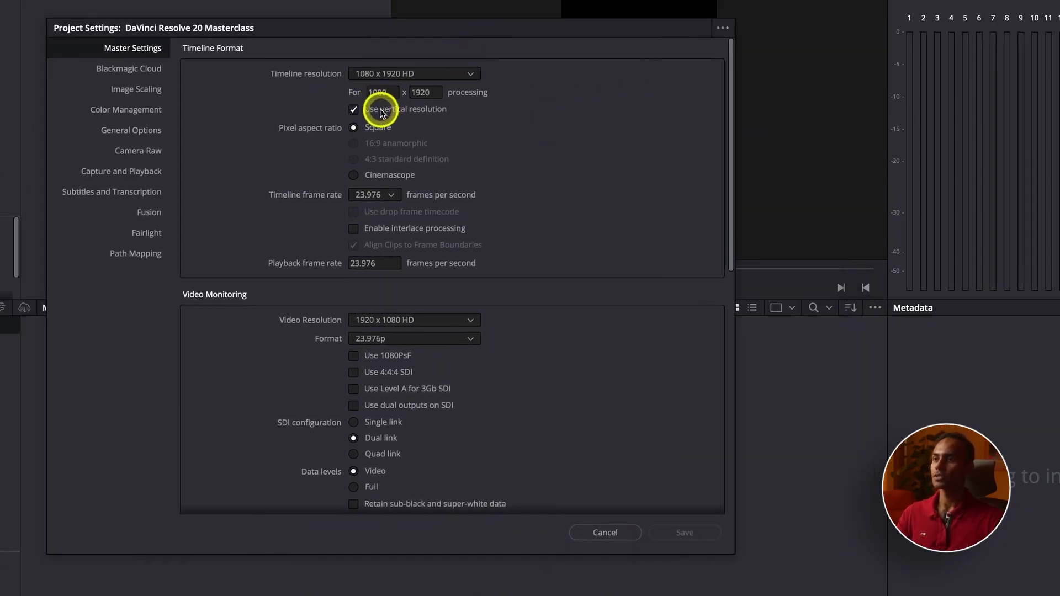
left_click(355, 110)
left_click_drag(389, 29, 502, 31)
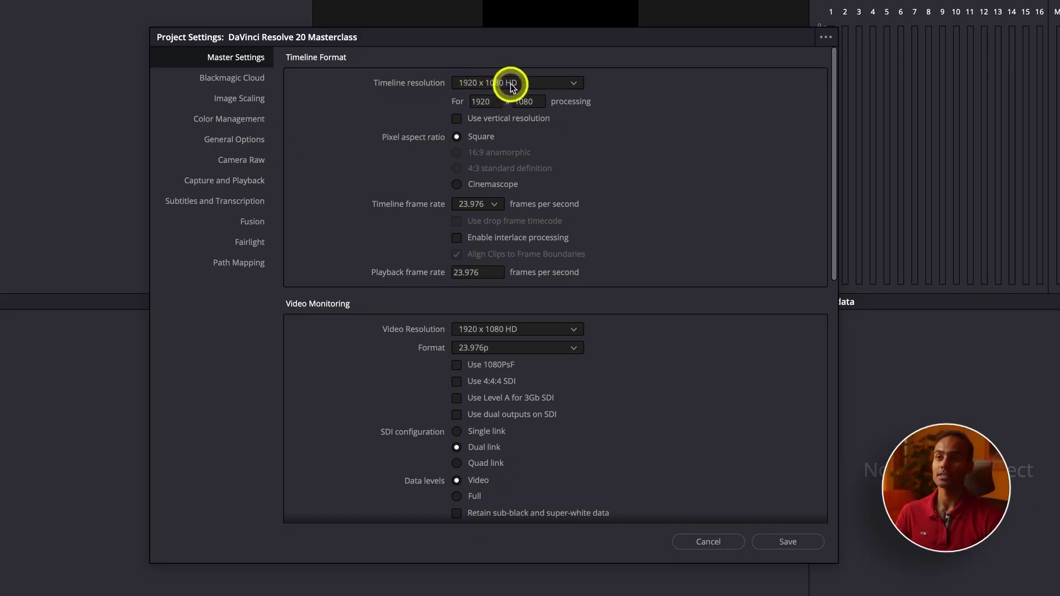
left_click(576, 85)
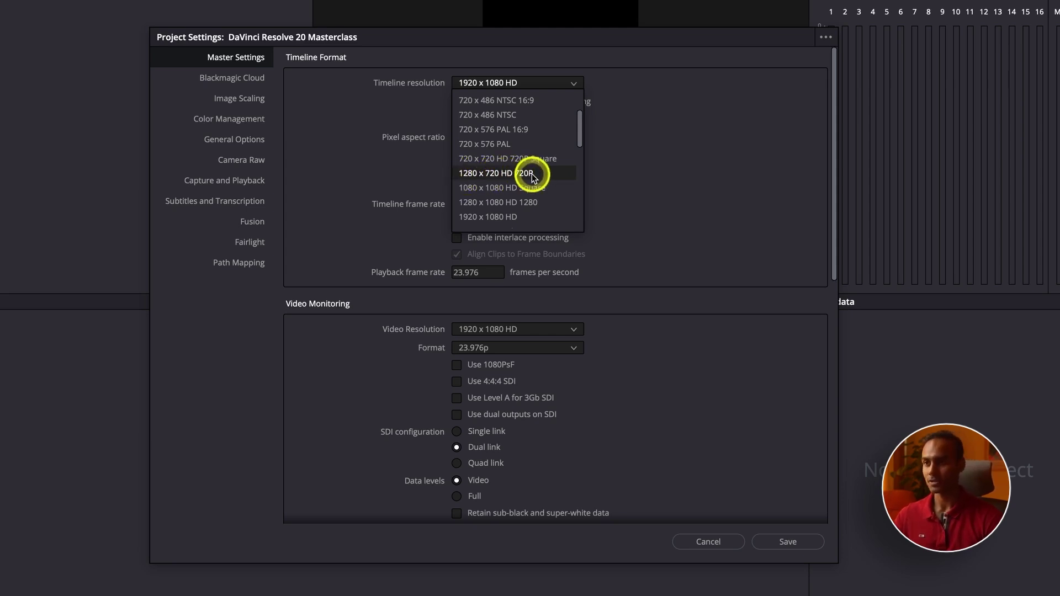
scroll(508, 202, "down", 1)
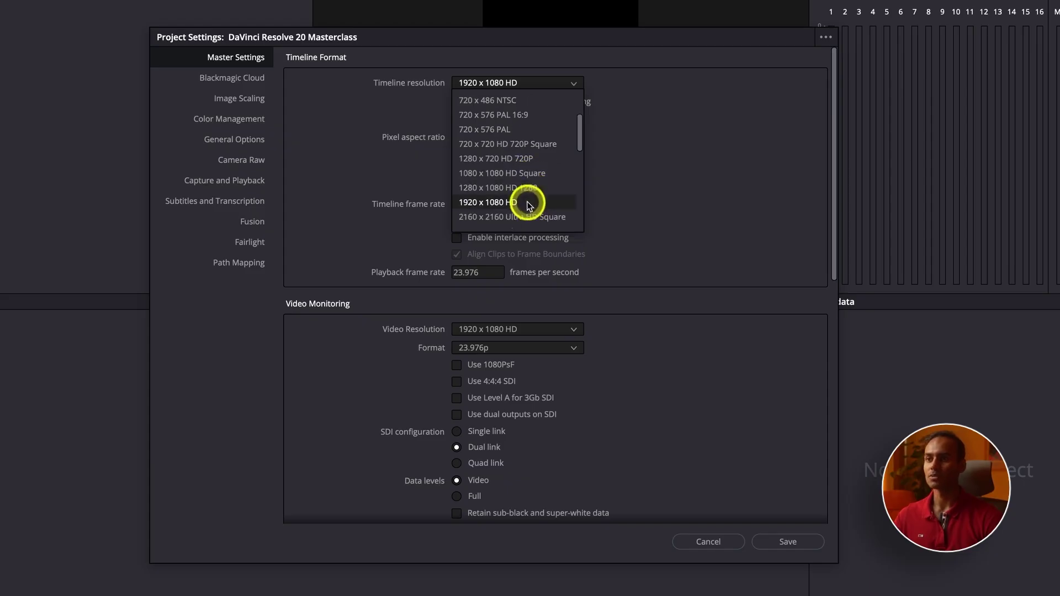
left_click(488, 203)
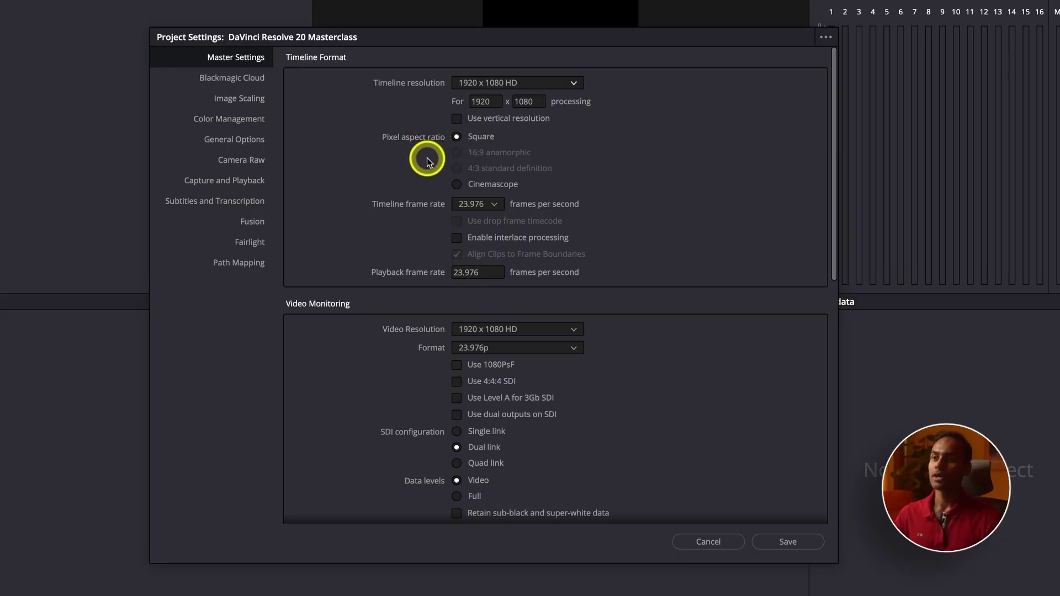
- Set the timeline frame rate to 24 frames per second
left_click(493, 205)
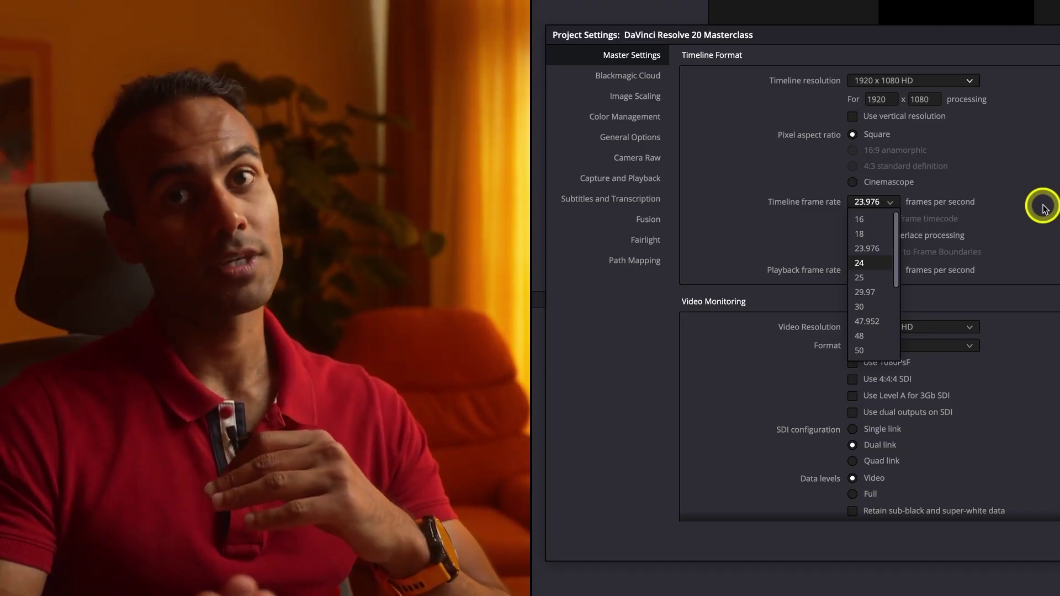
left_click(860, 278)
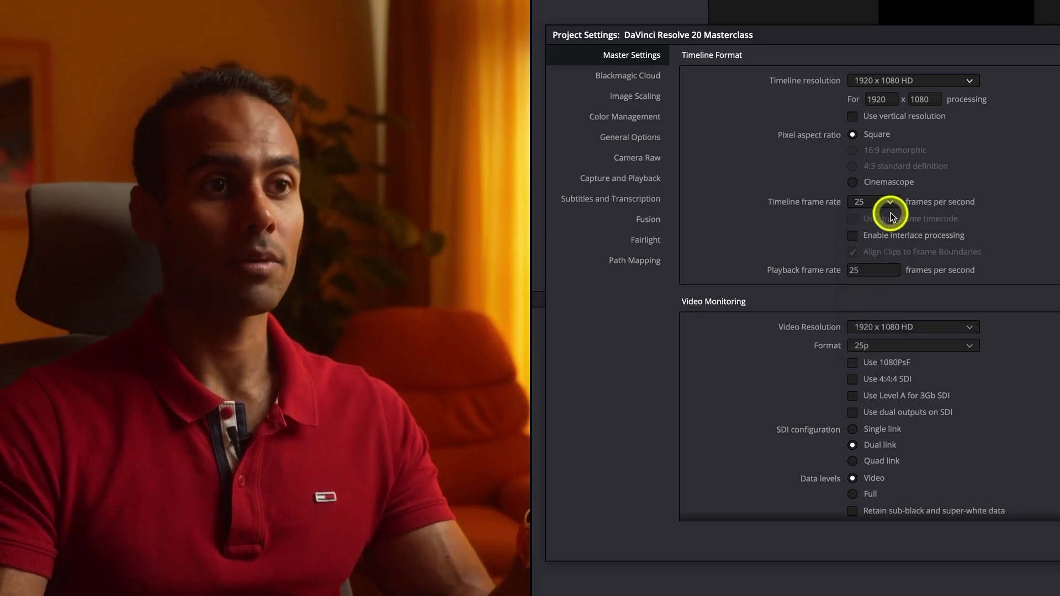
left_click(889, 204)
left_click(876, 261)
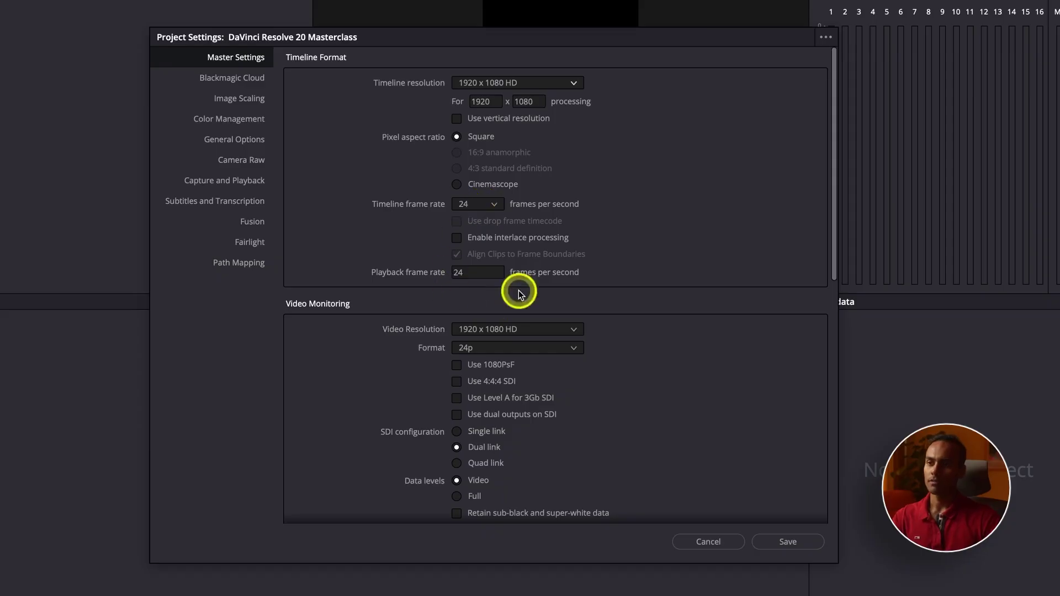
- Examine the Video Monitoring settings and the available proxy and optimized media formats under Optimized Media and Render Cache
scroll(418, 330, "down", 3)
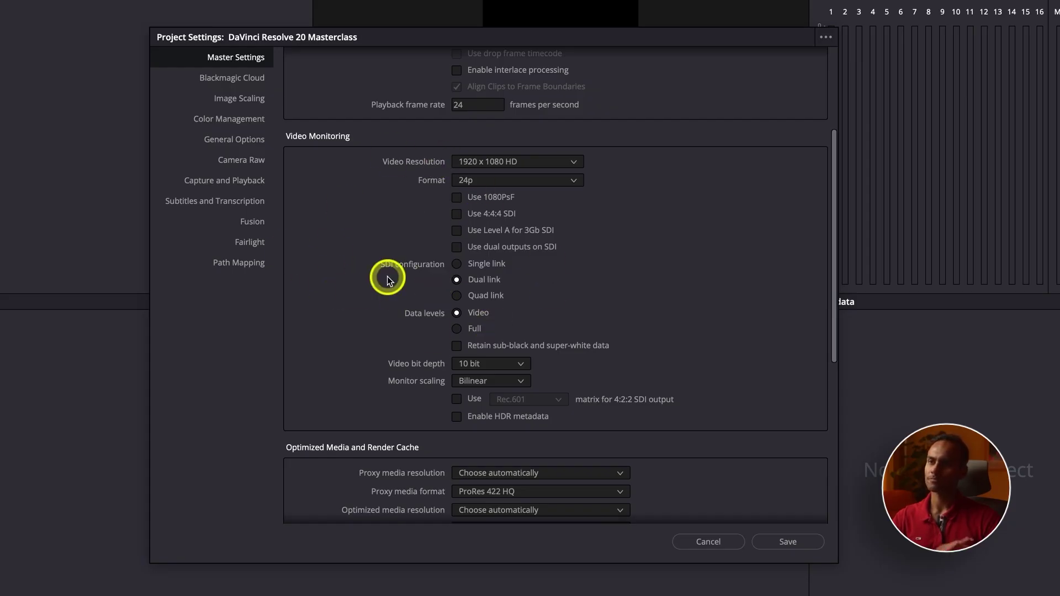
scroll(376, 291, "down", 1)
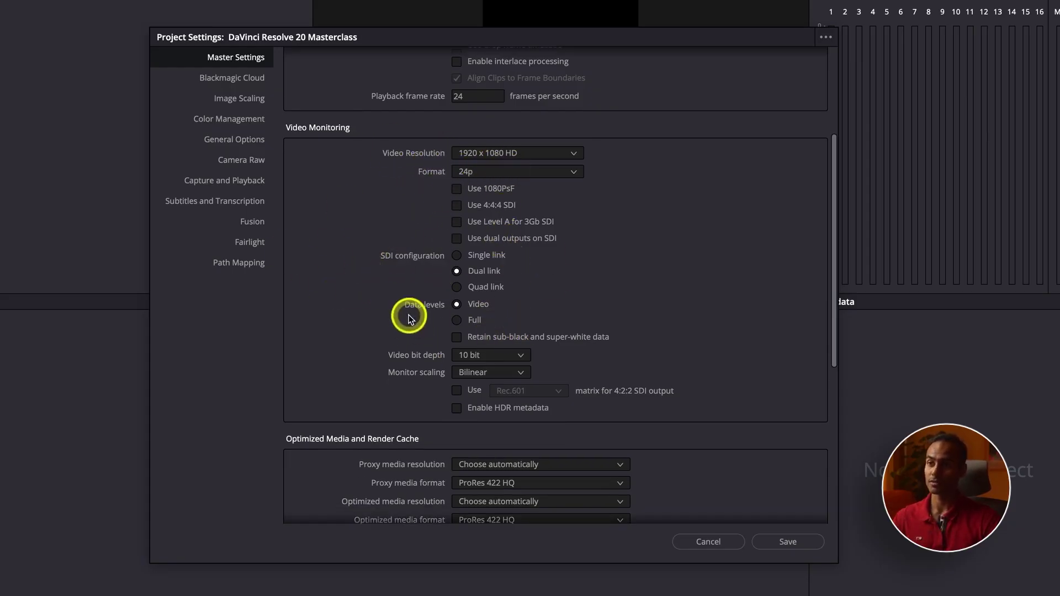
scroll(432, 358, "down", 5)
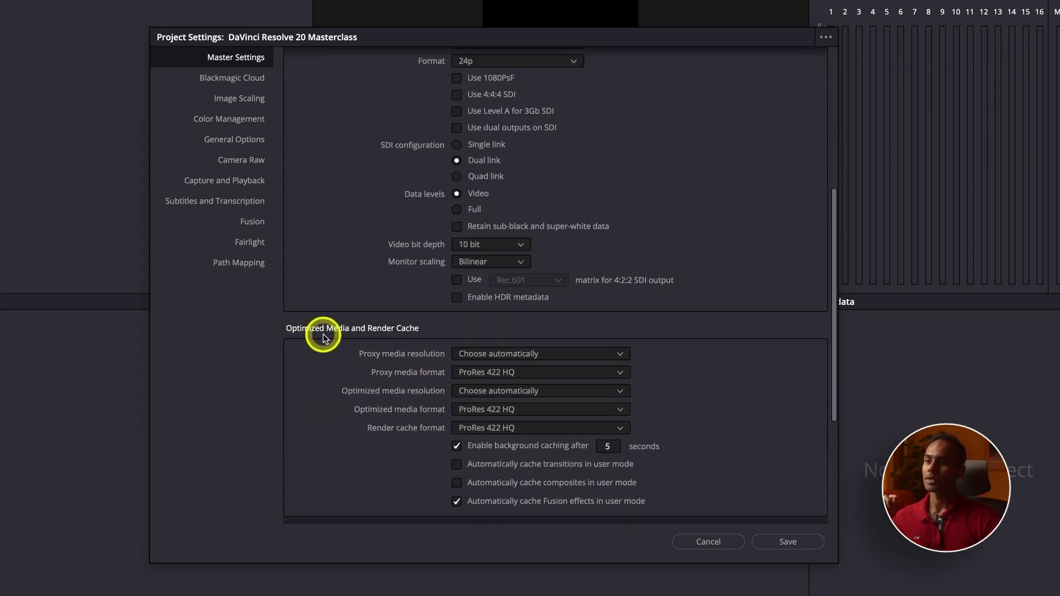
scroll(360, 336, "down", 1)
scroll(364, 331, "down", 1)
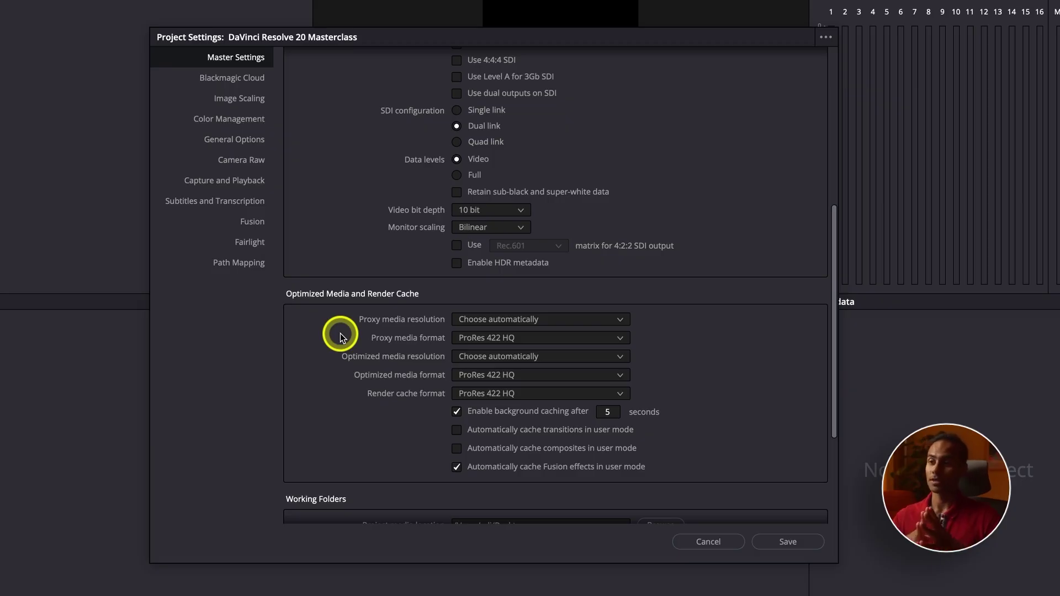
left_click(522, 342)
scroll(545, 414, "down", 2)
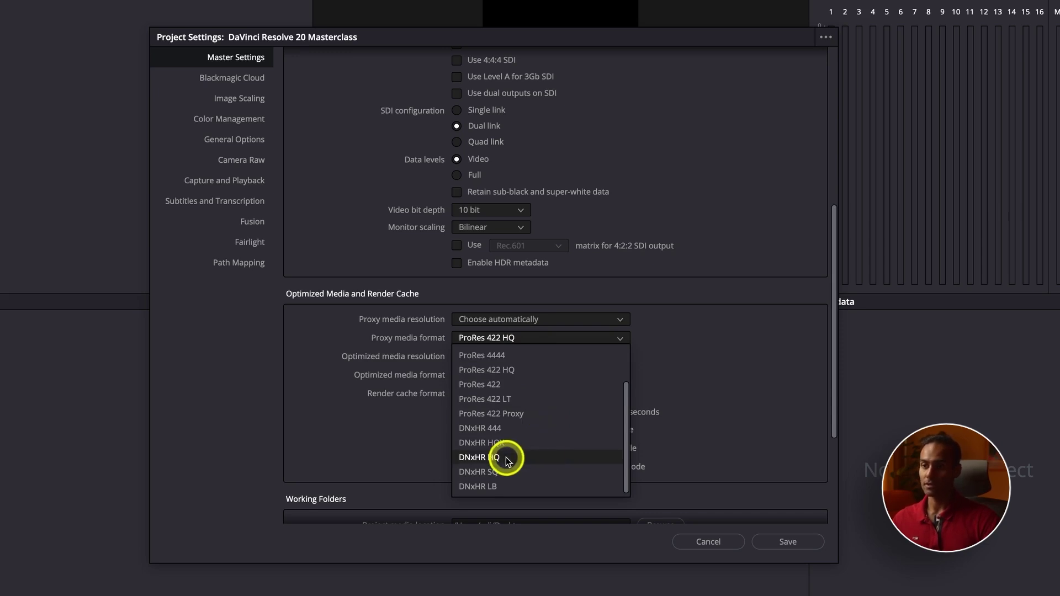
left_click(634, 409)
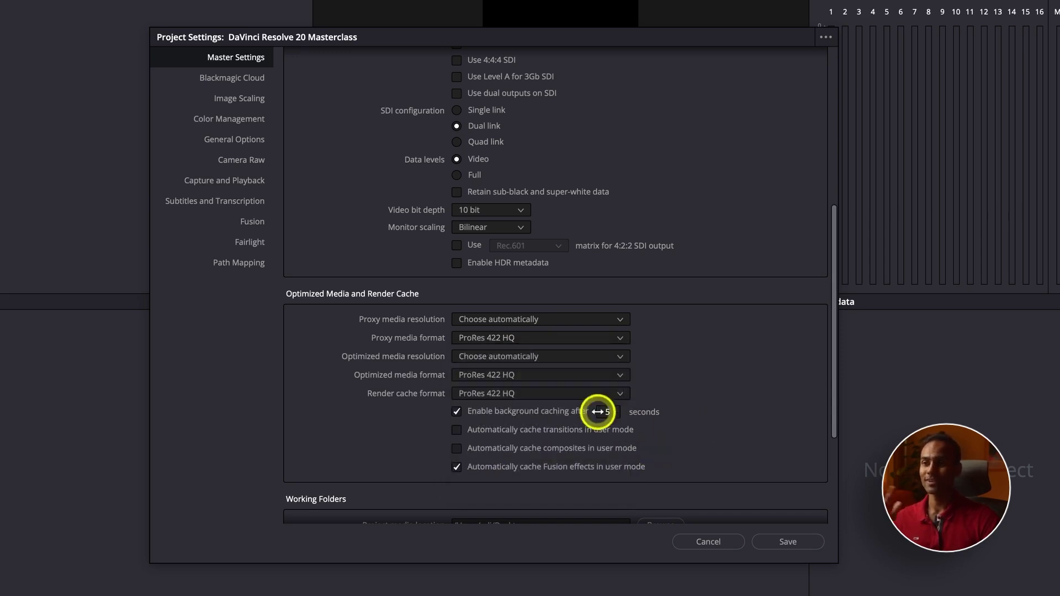
left_click(576, 378)
scroll(564, 446, "down", 3)
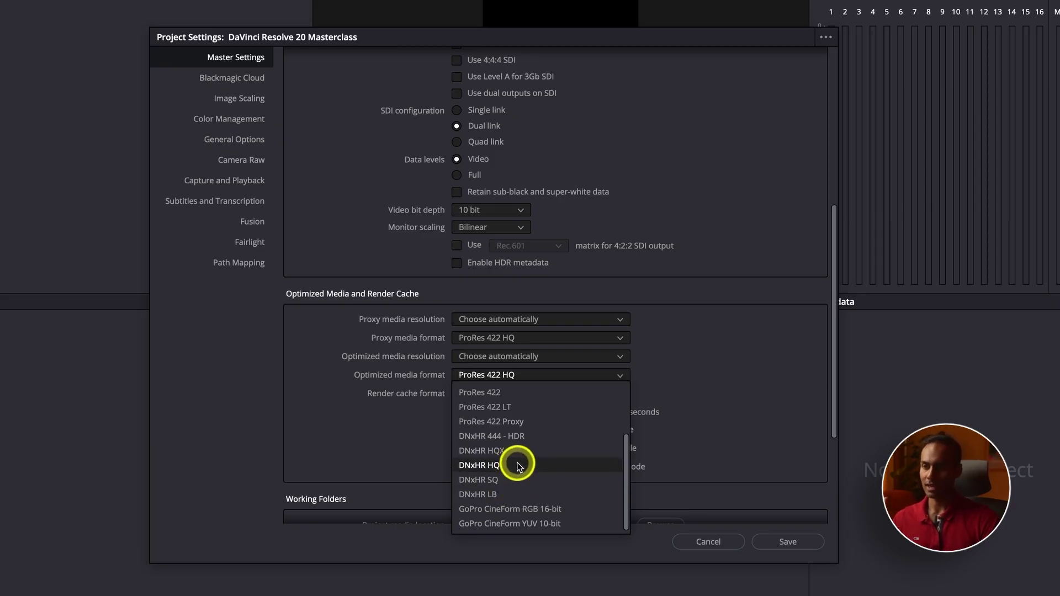
left_click(748, 411)
- Review the caching options, working folder locations and frame interpolation settings, and open the Blackmagic Cloud settings
scroll(747, 410, "down", 5)
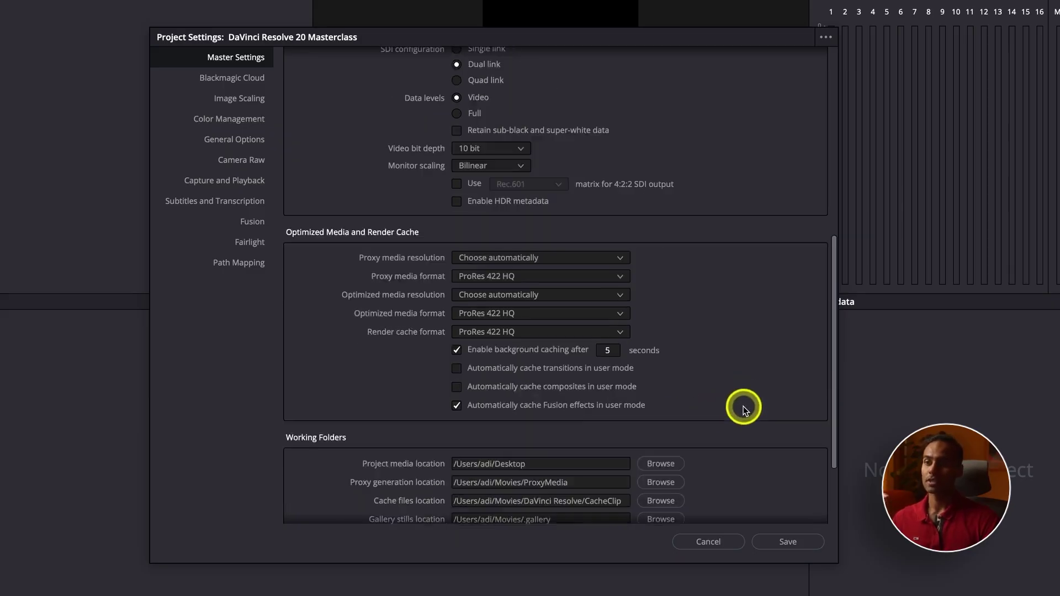
scroll(743, 409, "down", 1)
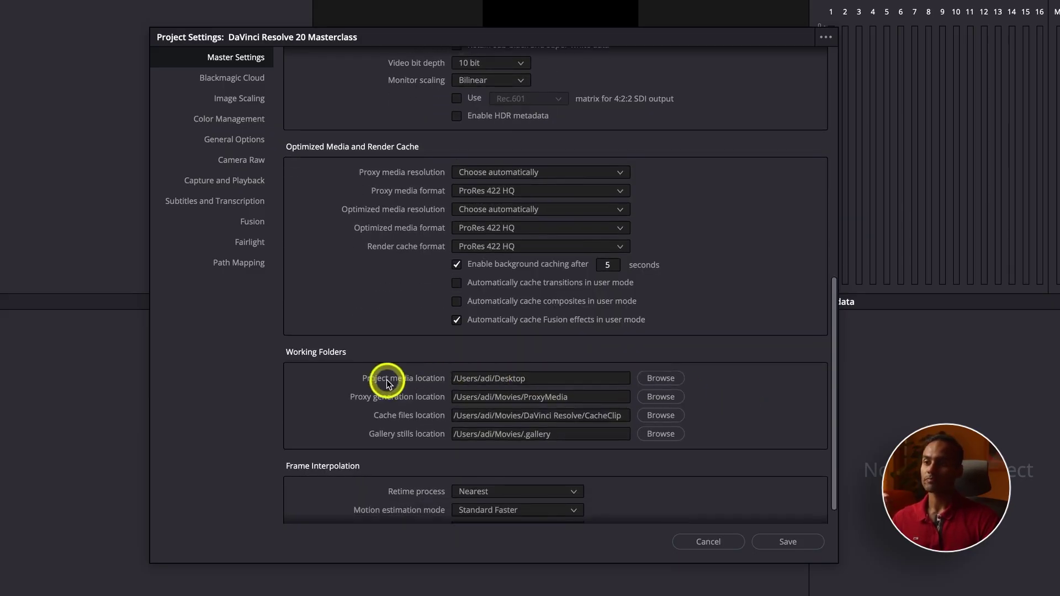
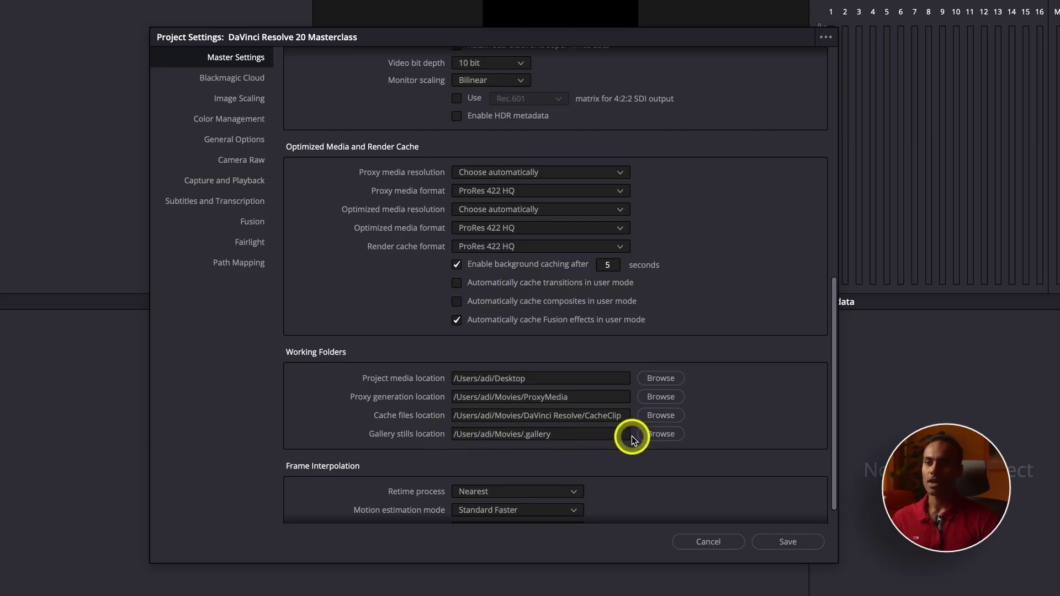
scroll(500, 382, "down", 2)
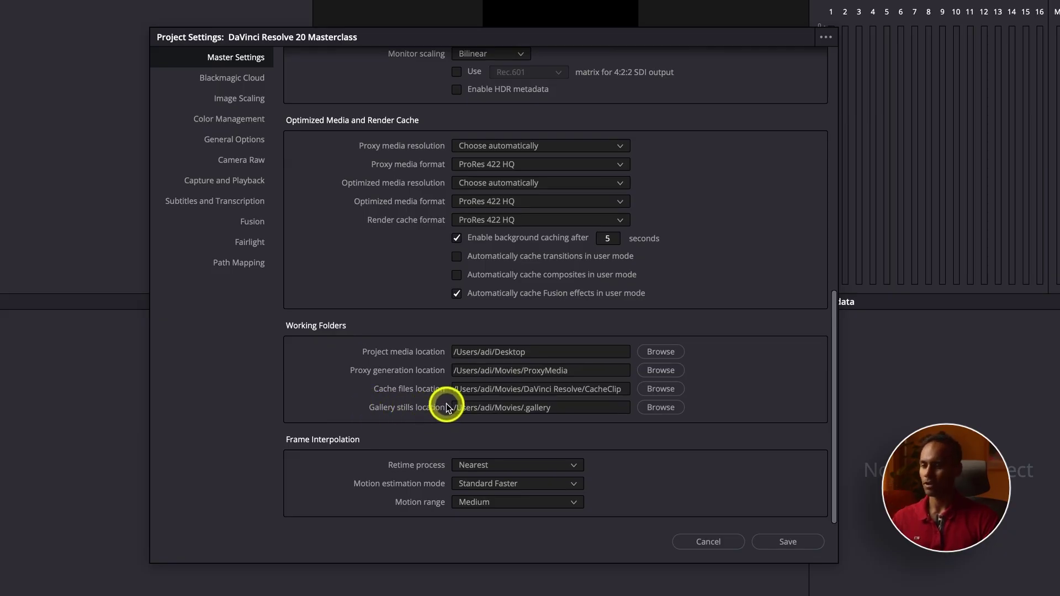
scroll(618, 436, "up", 5)
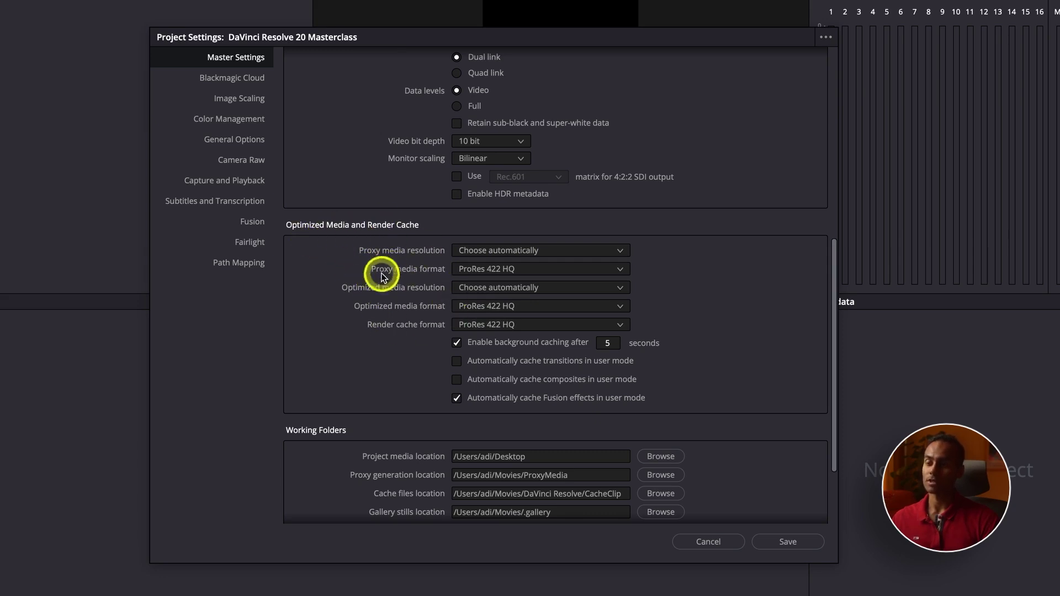
scroll(419, 386, "down", 2)
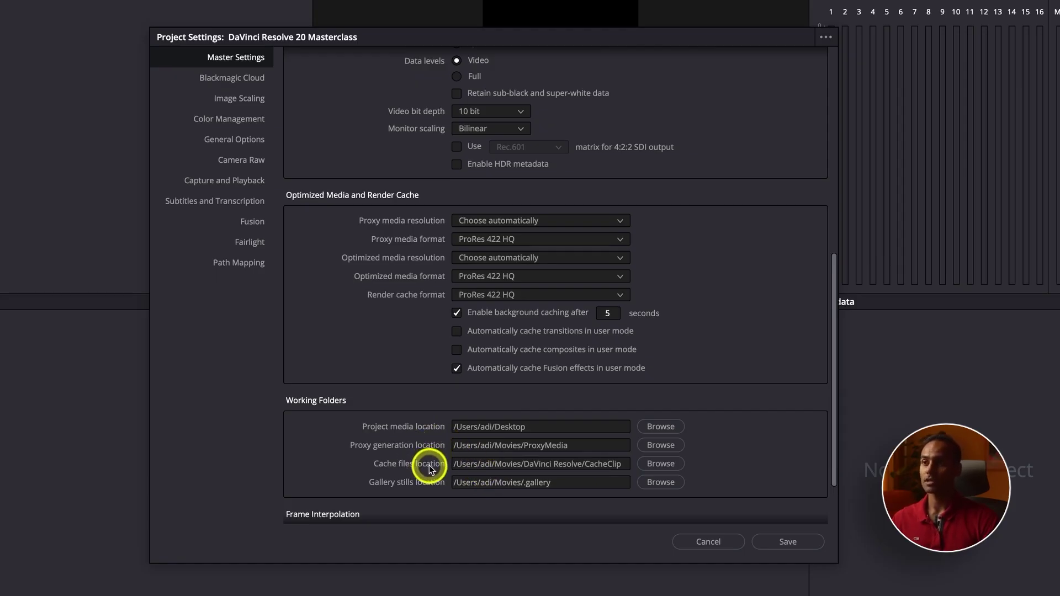
scroll(428, 468, "up", 10)
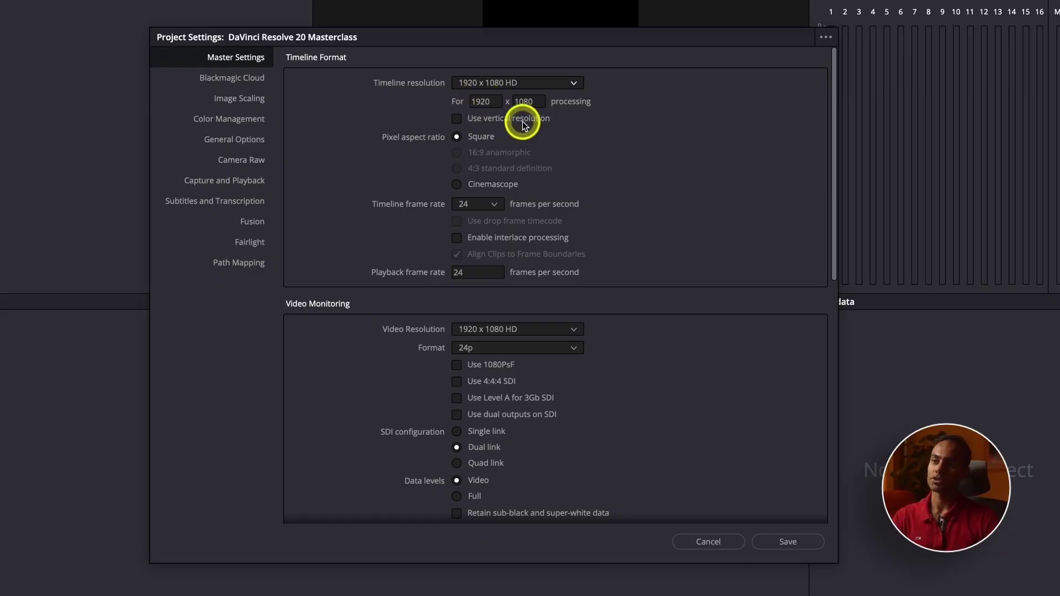
left_click(241, 83)
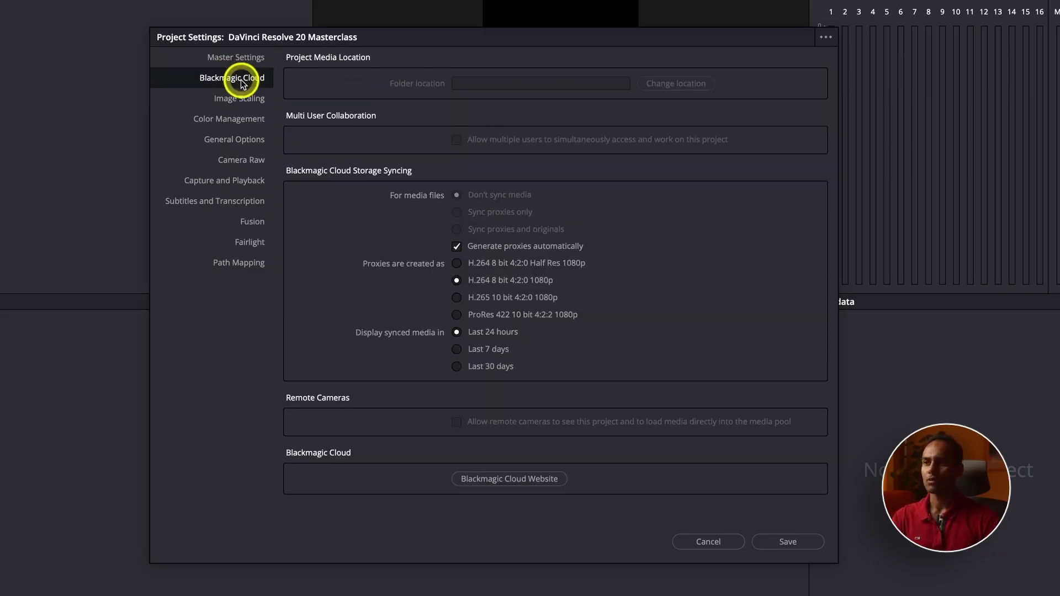
- Review the Image Scaling settings and the available color science options under Color Management
left_click(247, 99)
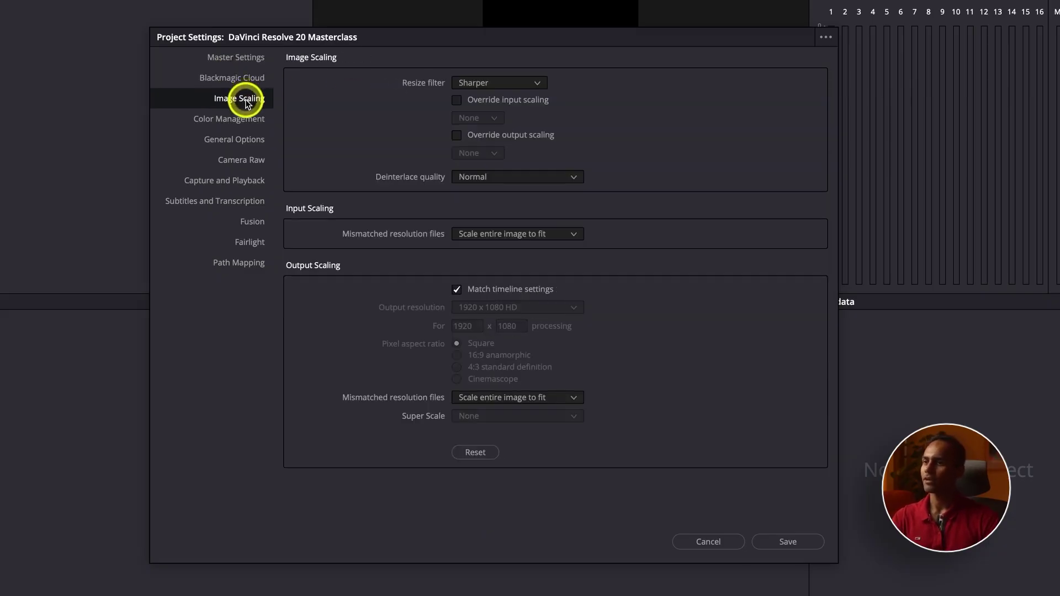
left_click(243, 119)
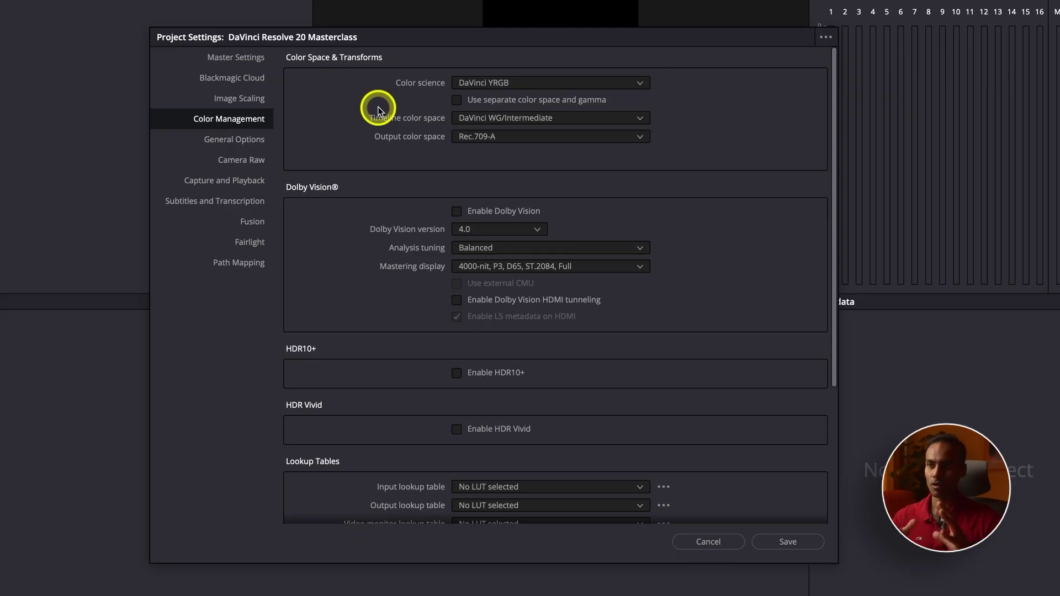
left_click(502, 82)
left_click(521, 83)
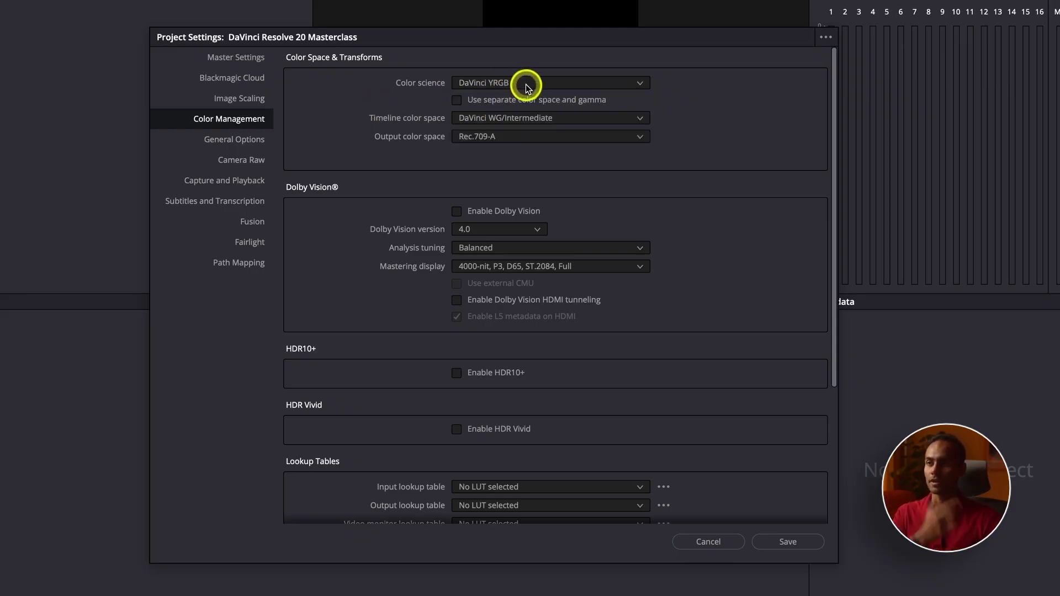
left_click(525, 87)
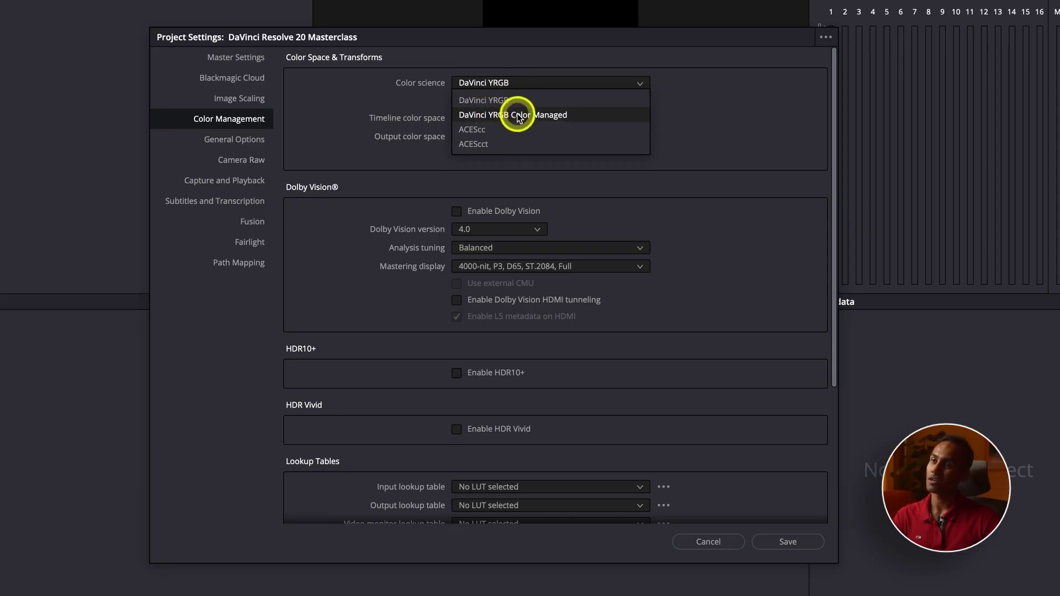
left_click(562, 103)
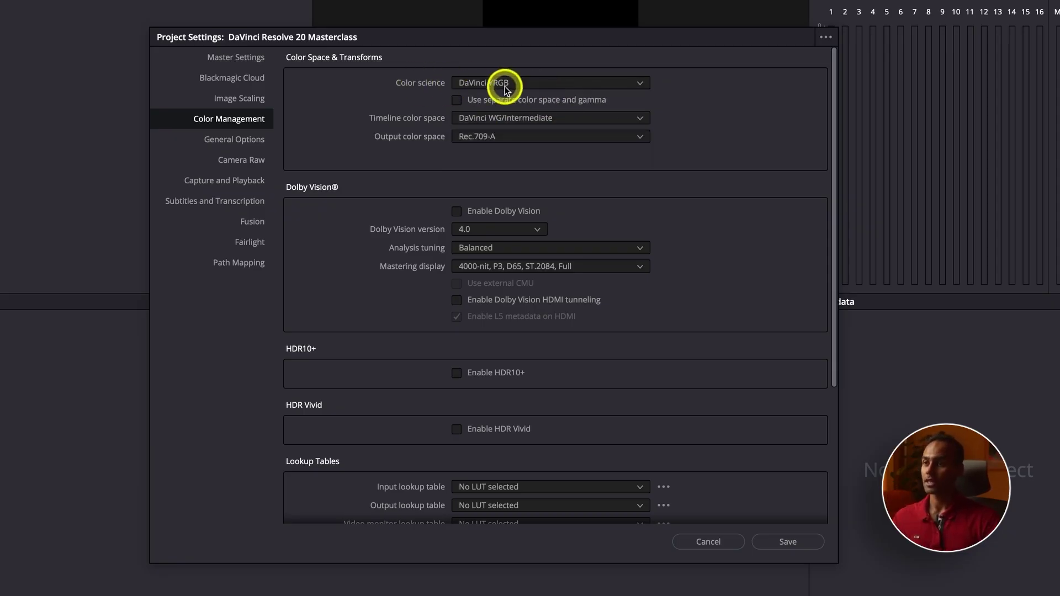
- Examine the separate color space and gamma option and the available timeline and output color spaces
left_click(461, 104)
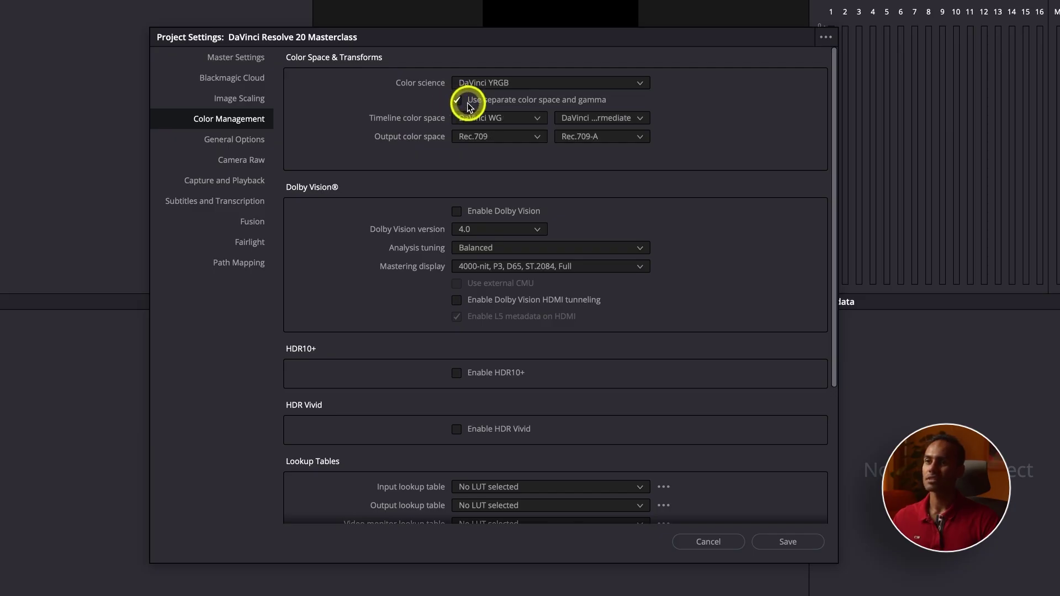
left_click(458, 103)
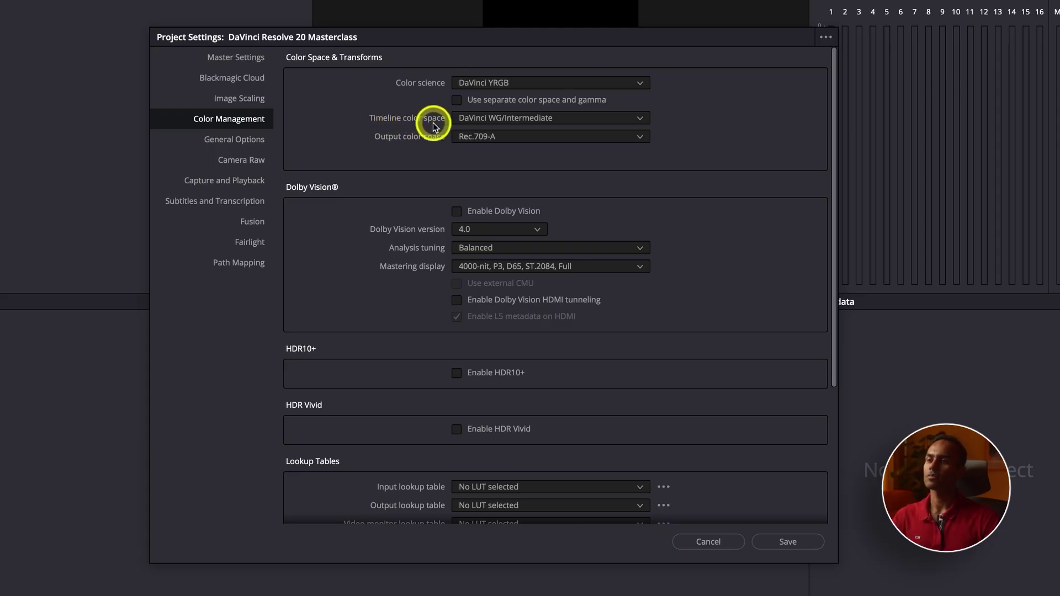
left_click(529, 121)
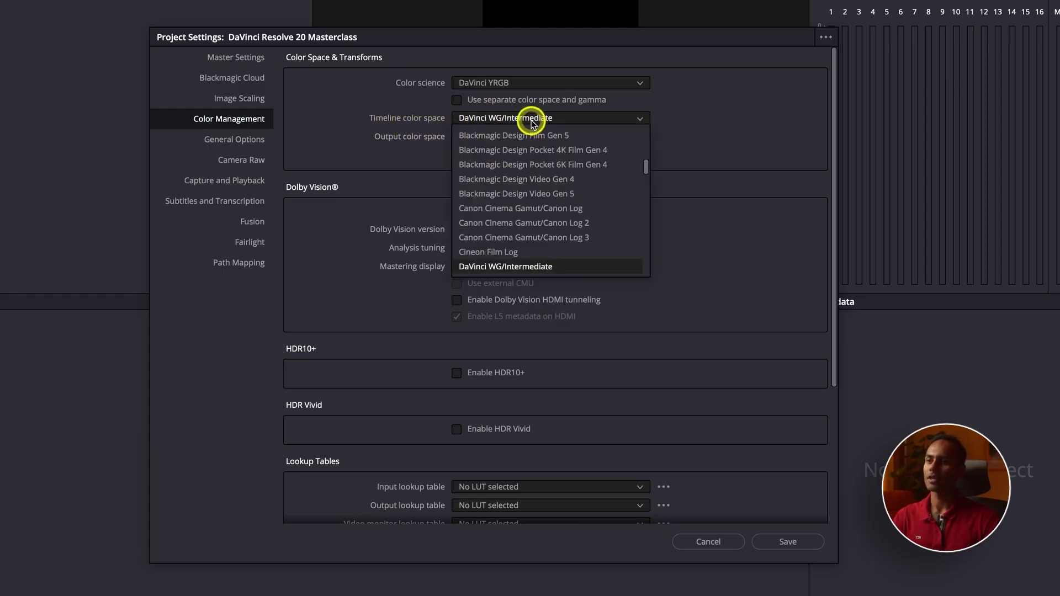
left_click(570, 265)
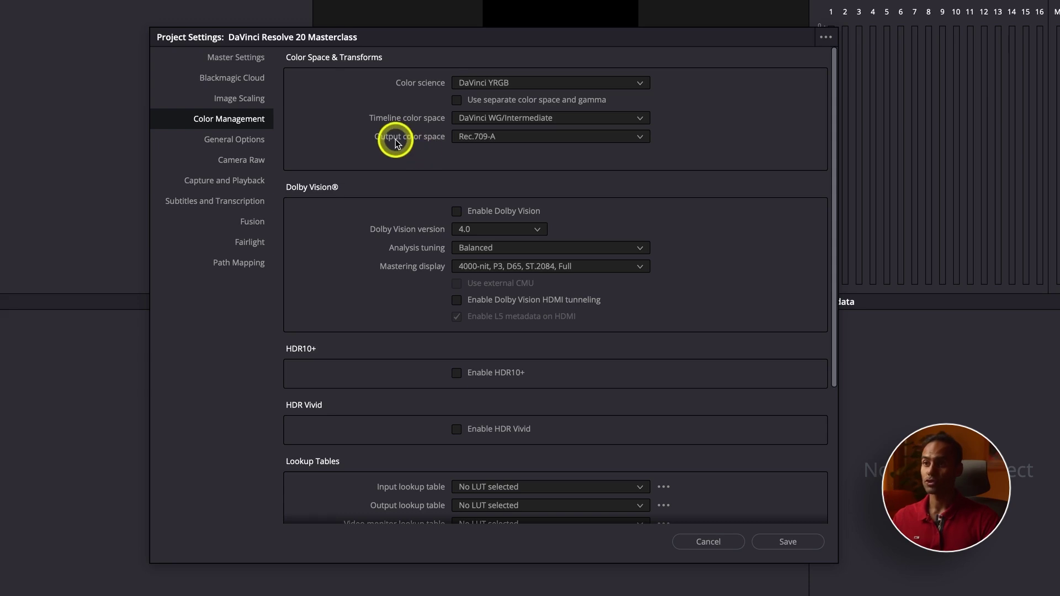
left_click(595, 140)
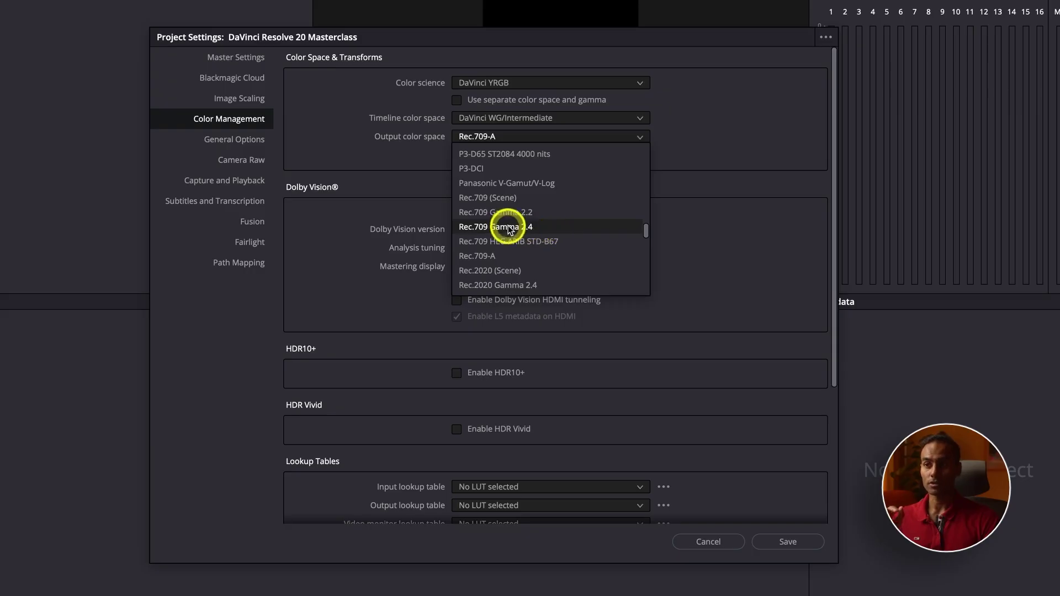
left_click(745, 226)
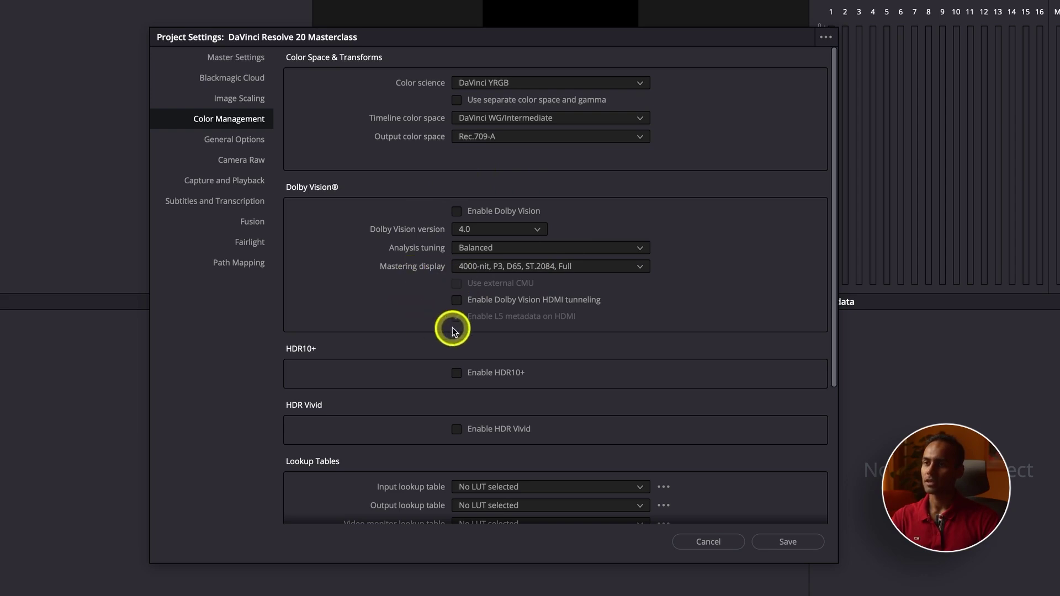
- Review the lookup table settings under Color Management and the full list of General Options
scroll(452, 329, "down", 5)
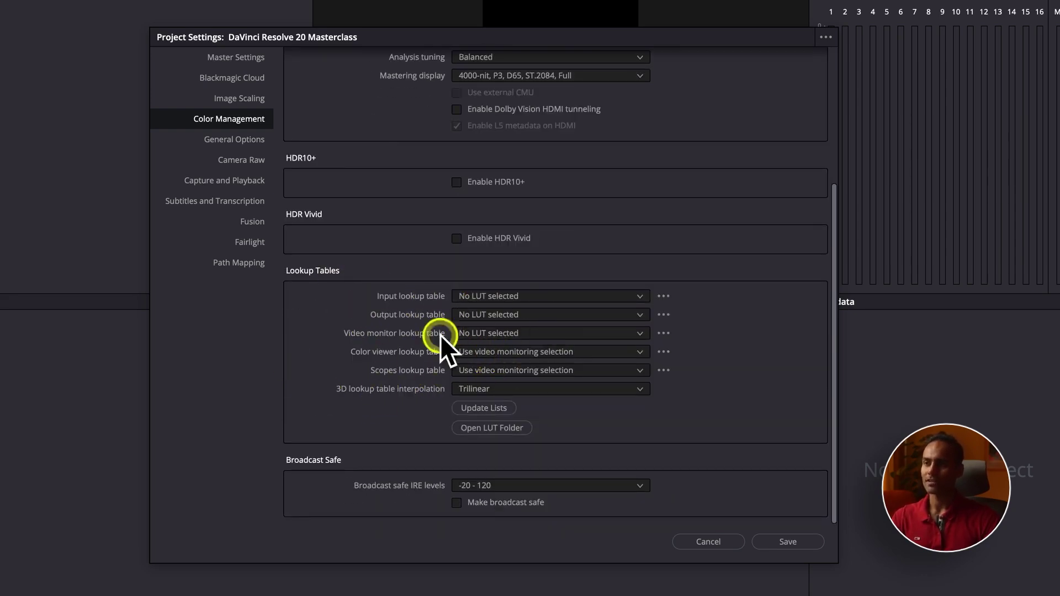
left_click(249, 141)
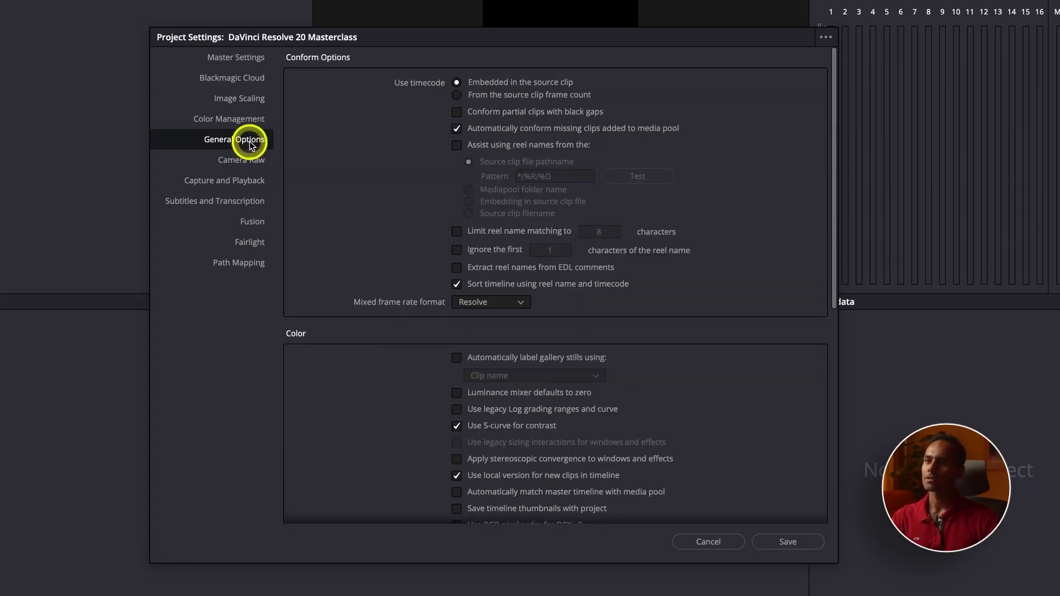
scroll(367, 199, "down", 5)
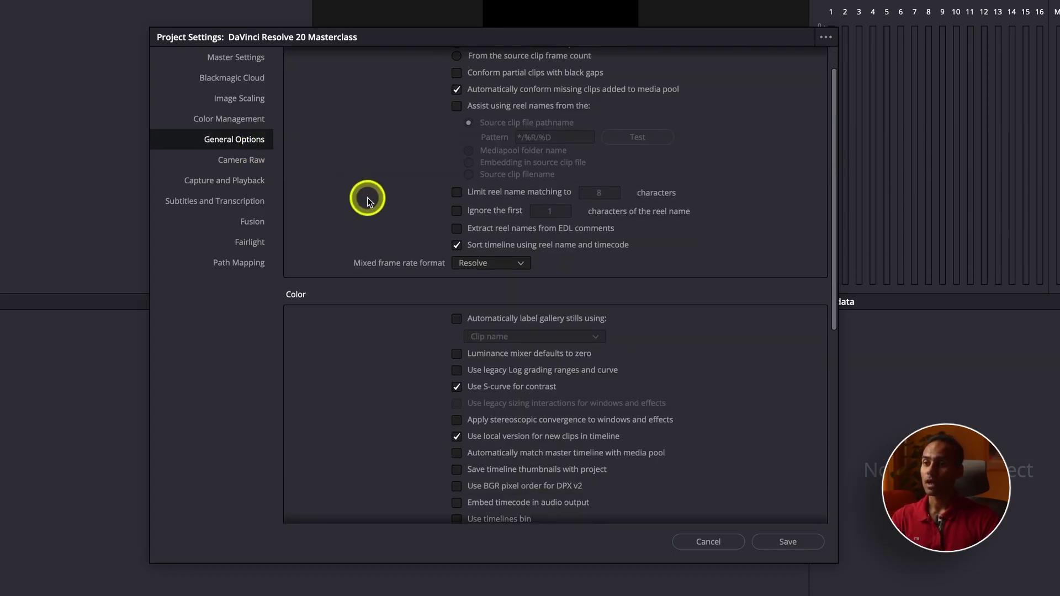
scroll(368, 200, "down", 7)
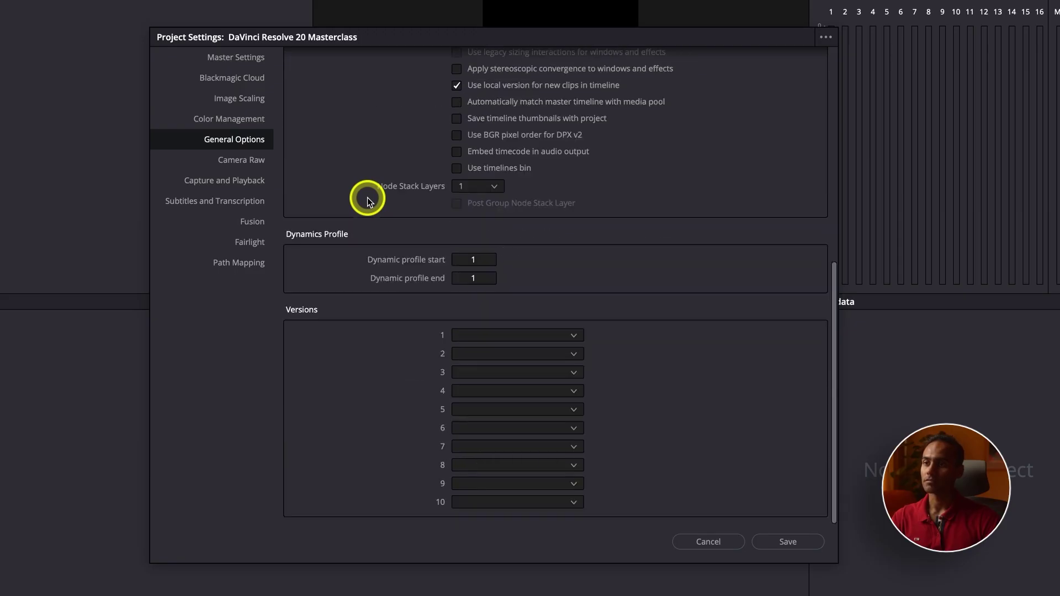
- Review the Camera Raw settings and the deck, capture and playout options under Capture and Playback
left_click(237, 160)
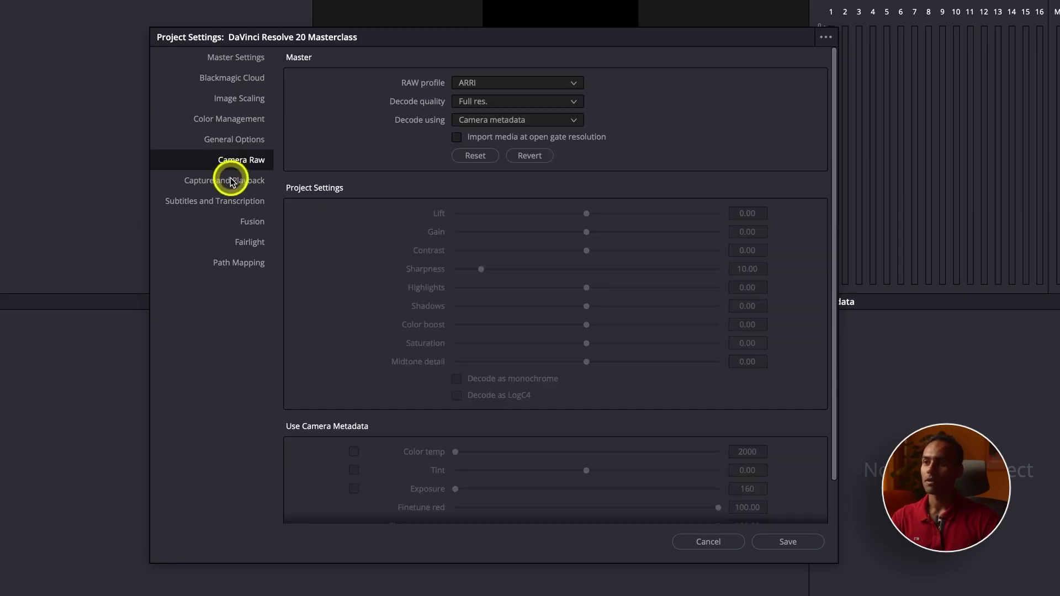
left_click(230, 181)
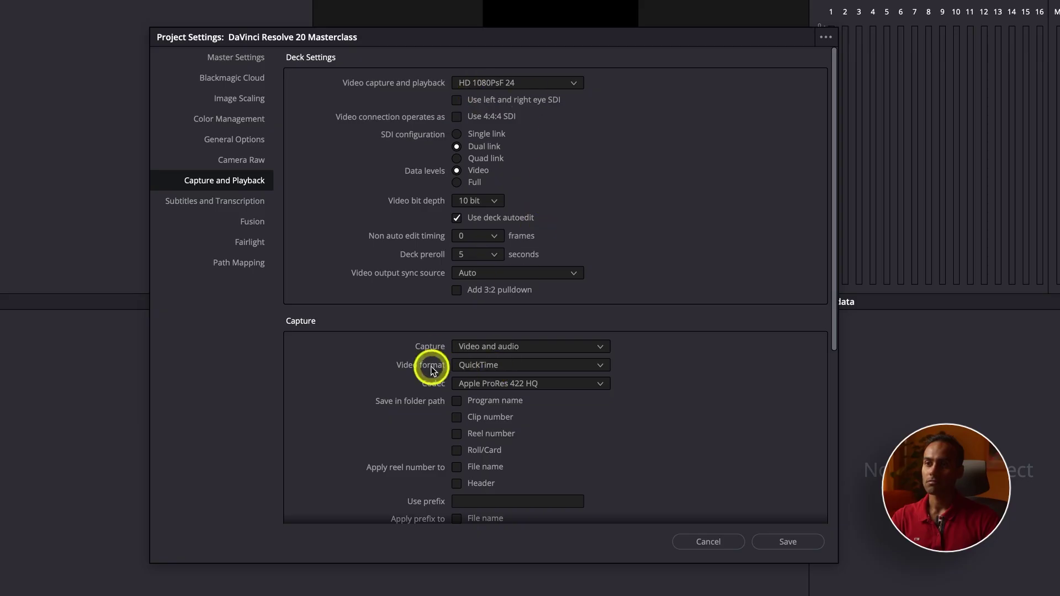
scroll(572, 260, "down", 1)
scroll(571, 261, "up", 1)
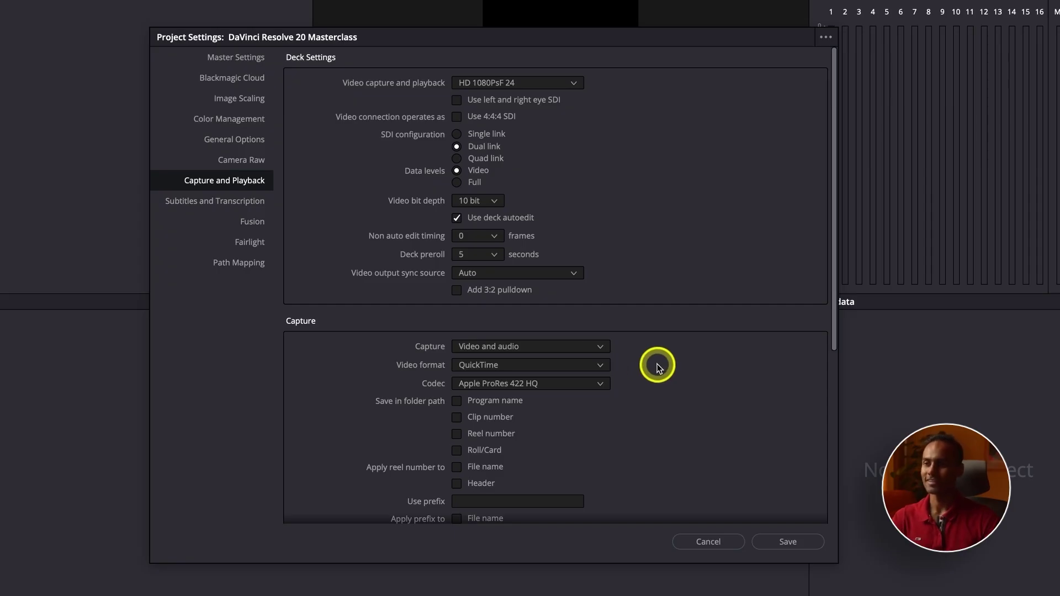
scroll(654, 366, "down", 10)
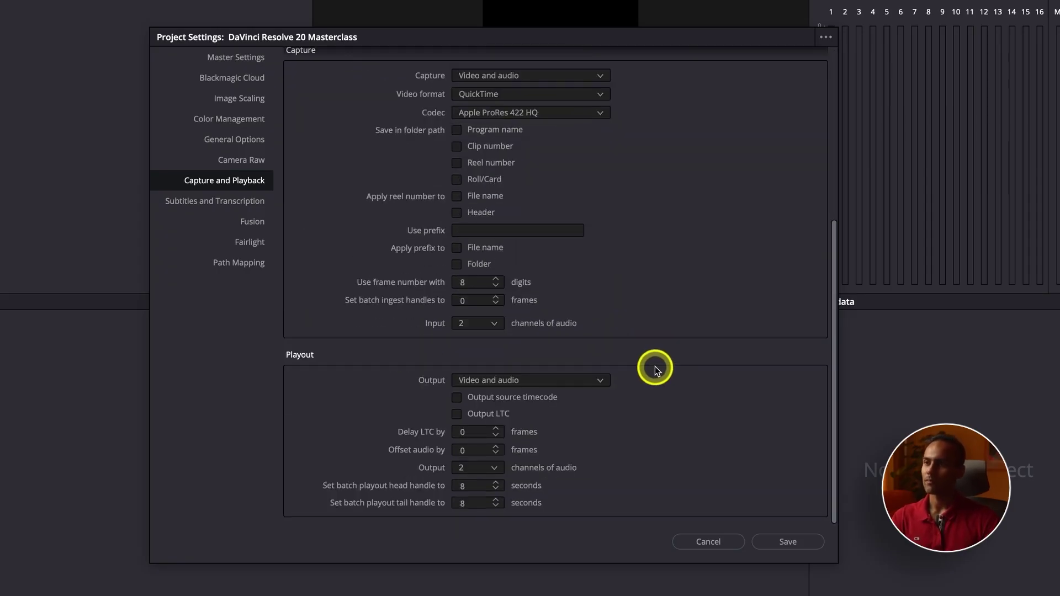
- Review the Subtitles and Transcription, Fusion, Fairlight and Path Mapping project settings
left_click(249, 202)
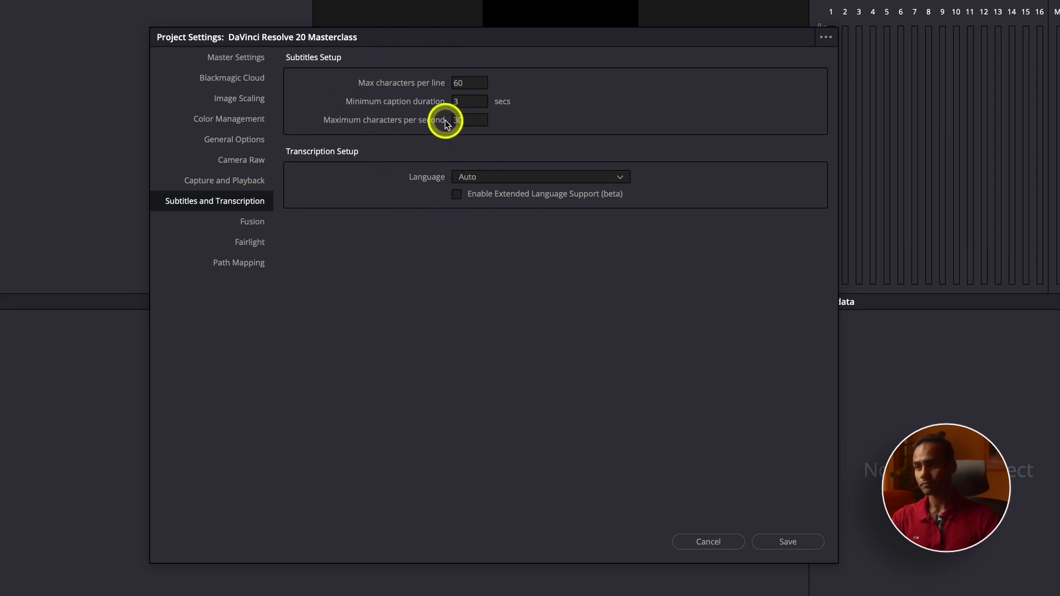
left_click(254, 220)
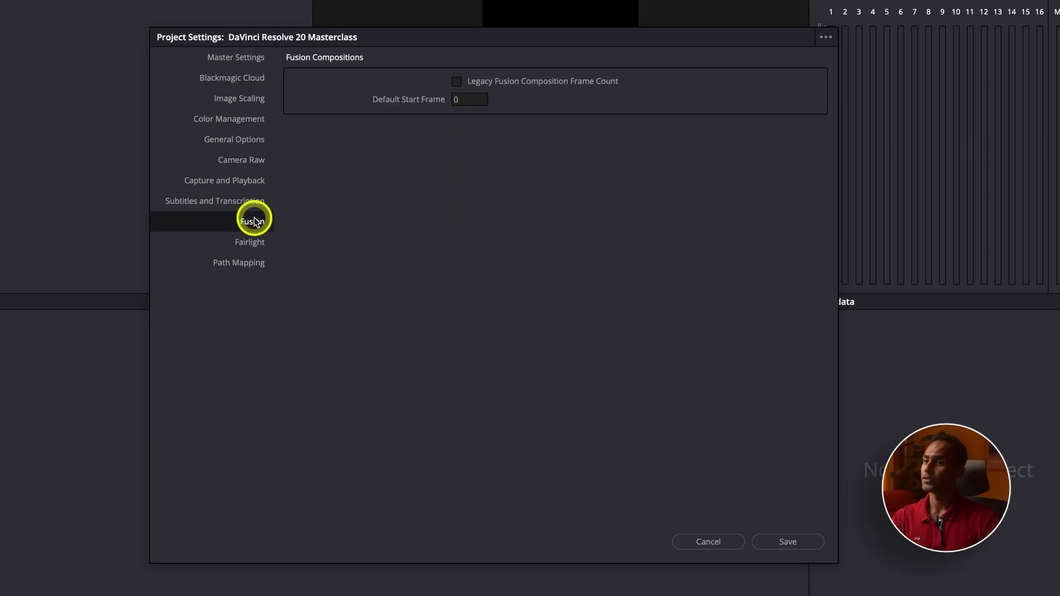
left_click(255, 243)
left_click(254, 266)
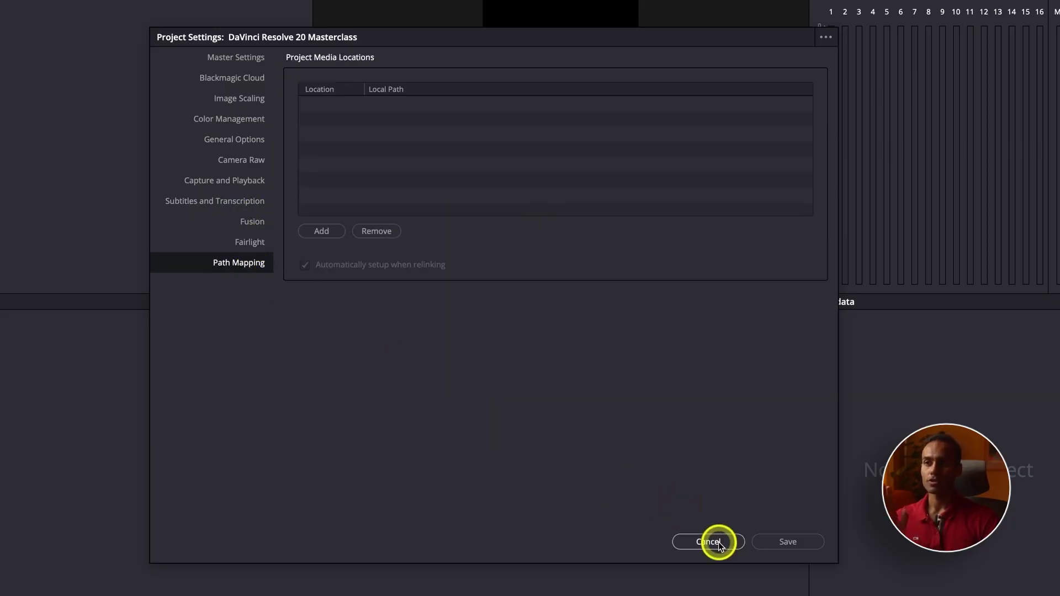
- Review the preset options for the project settings from Master Settings, and close Project Settings without saving
left_click(231, 58)
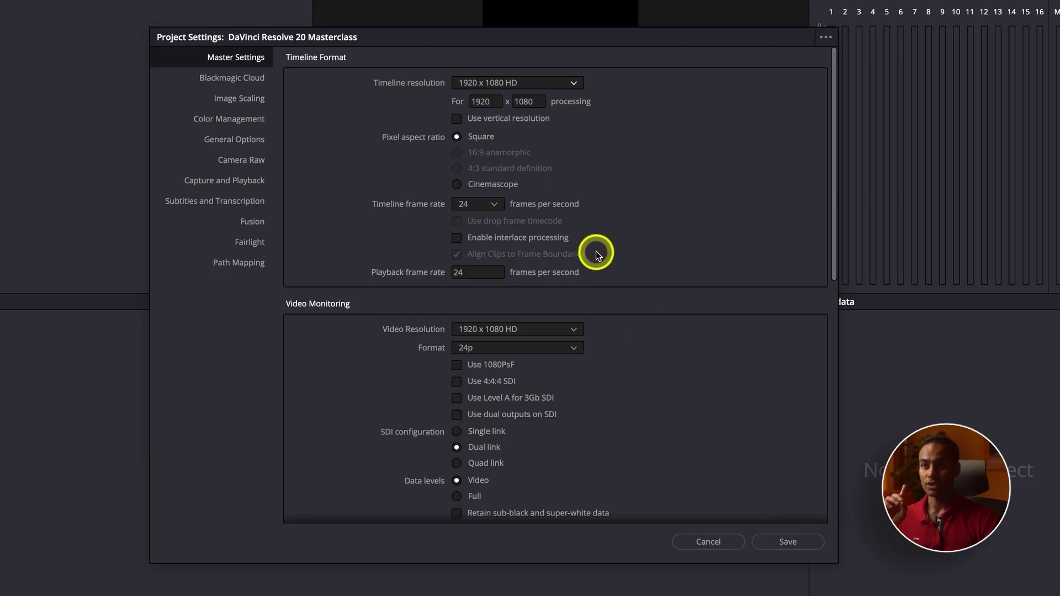
left_click(826, 38)
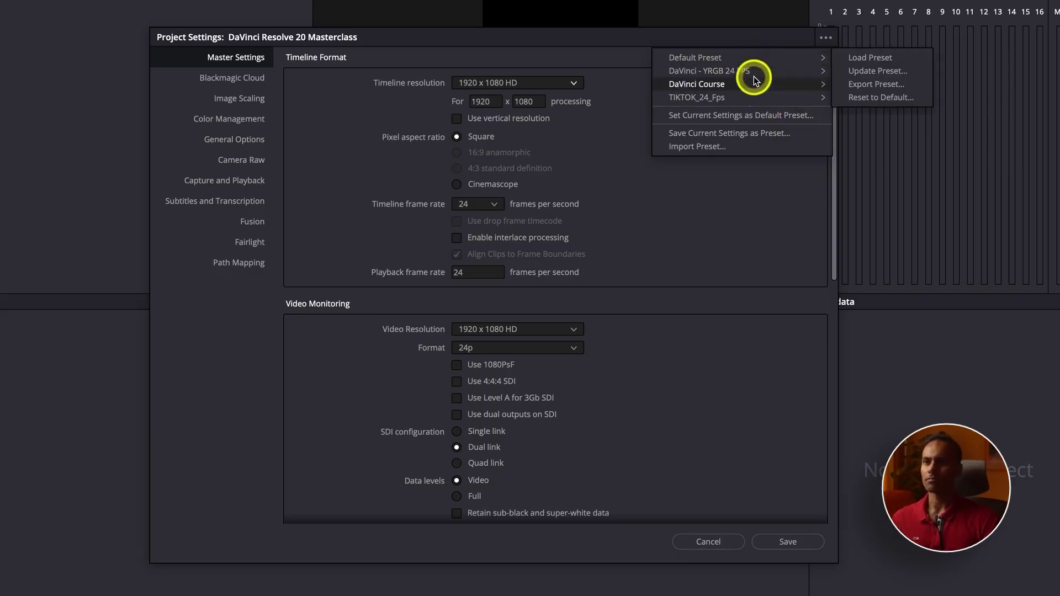
mouse_move(751, 100)
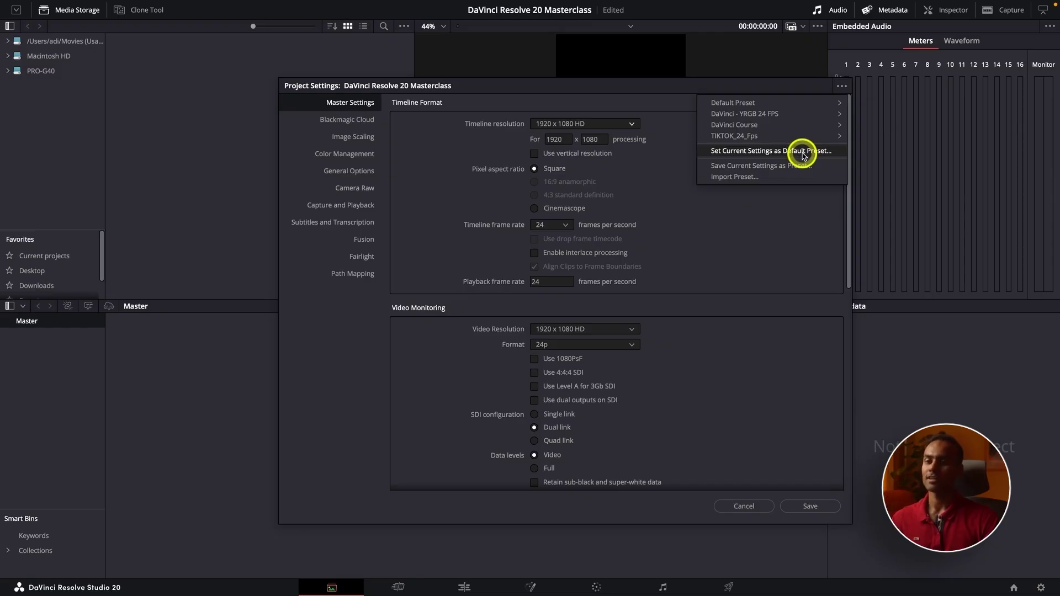
left_click(747, 506)
left_click(748, 506)
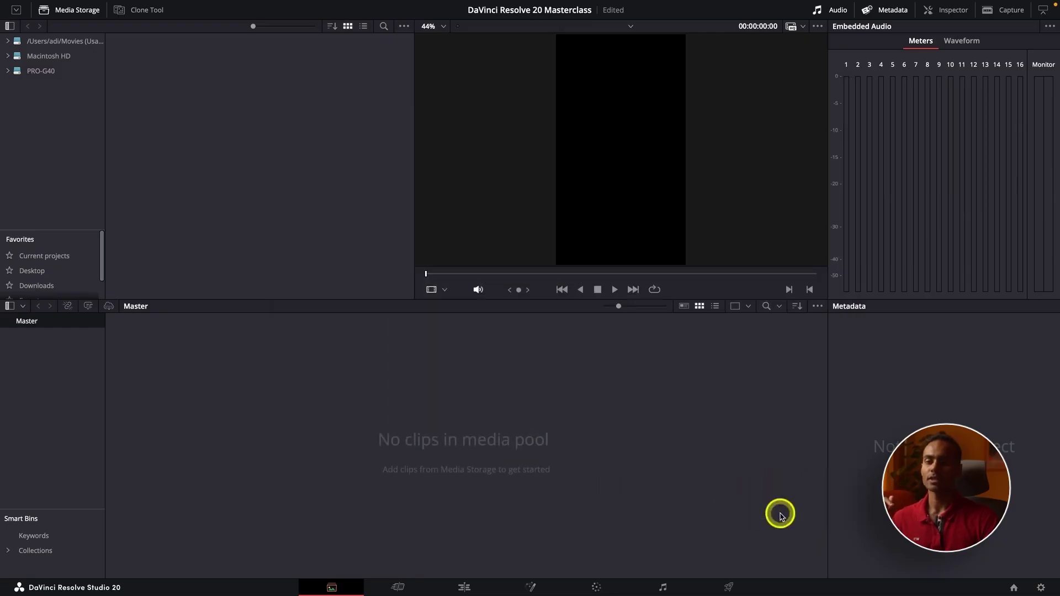
- Reopen Project Settings, turn off vertical resolution to get a 1920 x 1080 HD timeline, and save the settings
left_click(1041, 586)
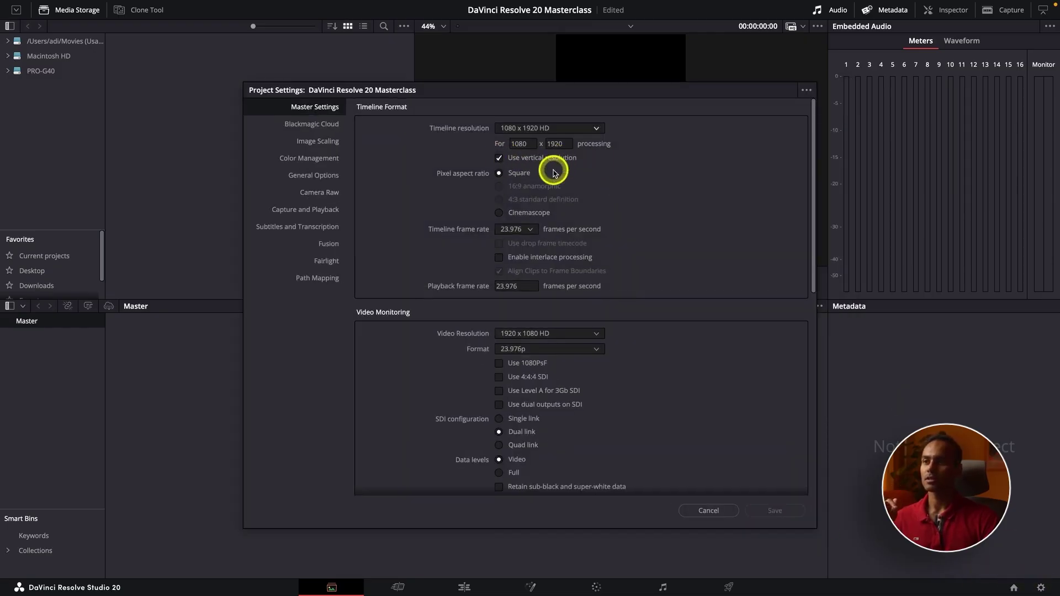
left_click(545, 157)
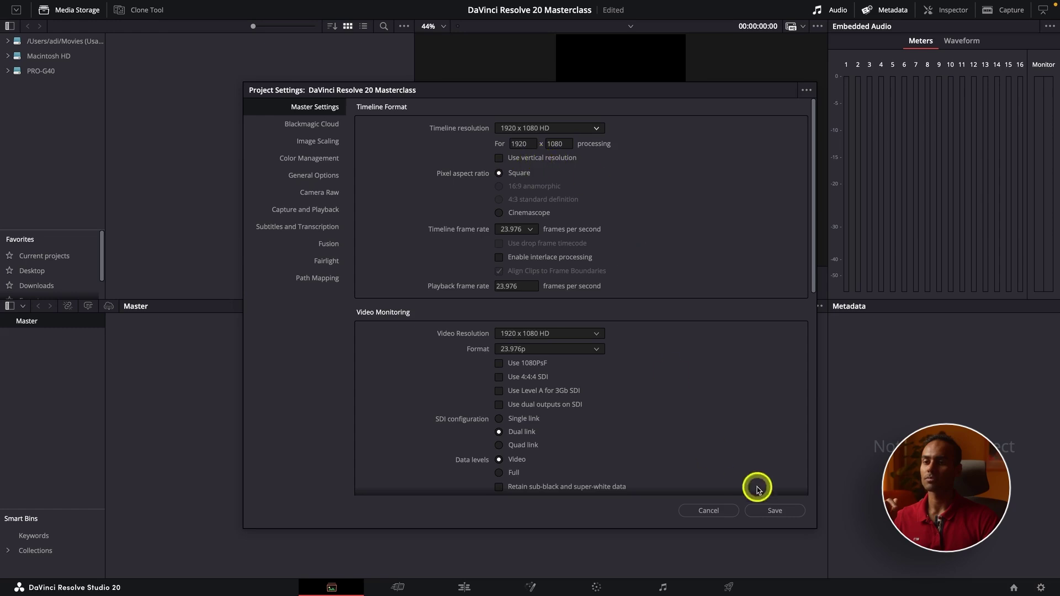
left_click(770, 507)
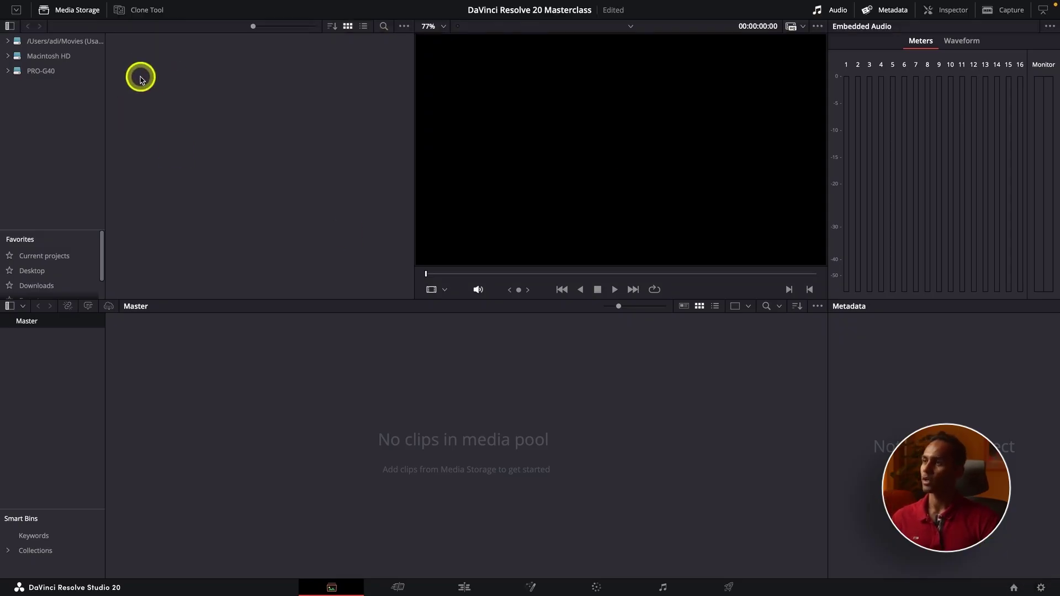
- Open the application's Preferences and examine the memory limits and GPU configuration in the system settings
mouse_move(50, 5)
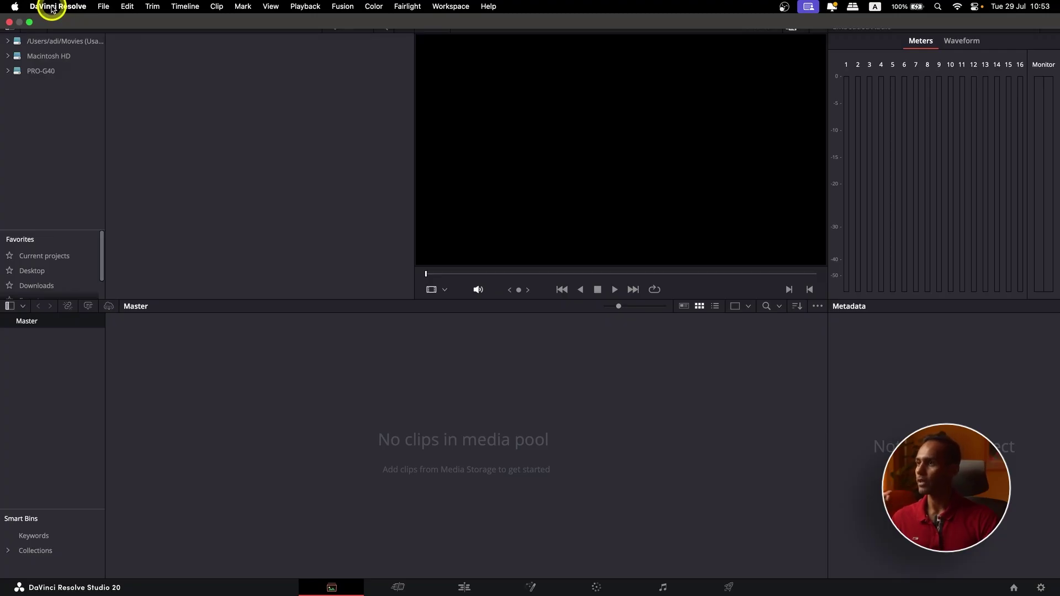
left_click(52, 7)
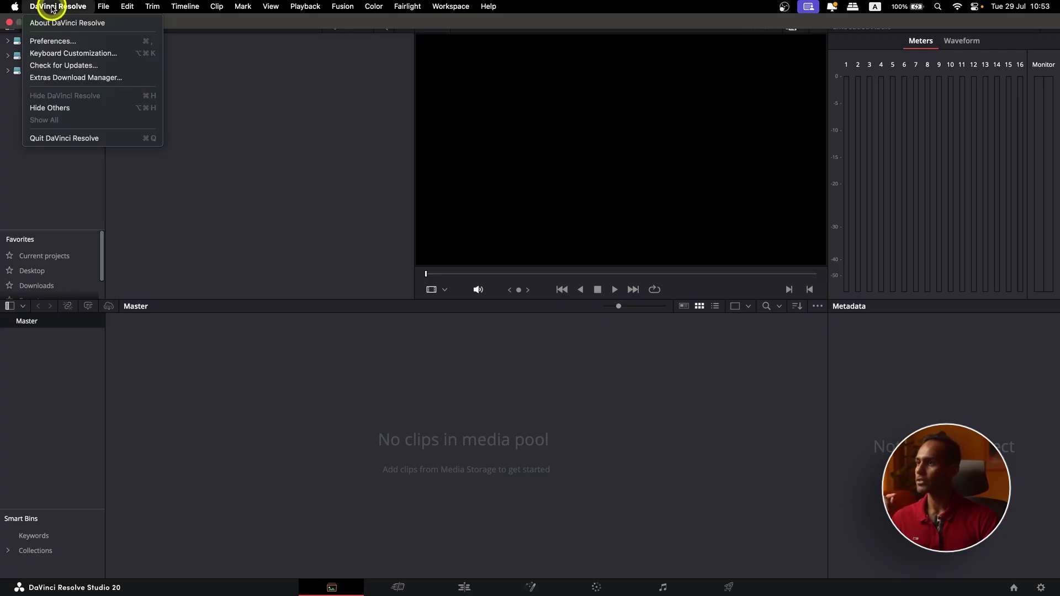
left_click(53, 41)
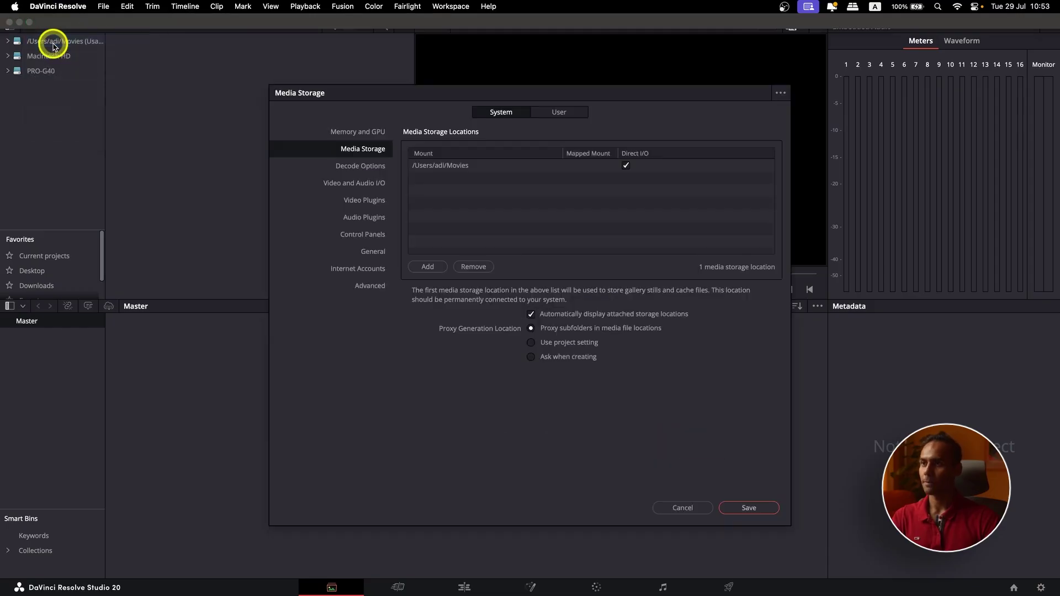
left_click_drag(402, 92, 440, 101)
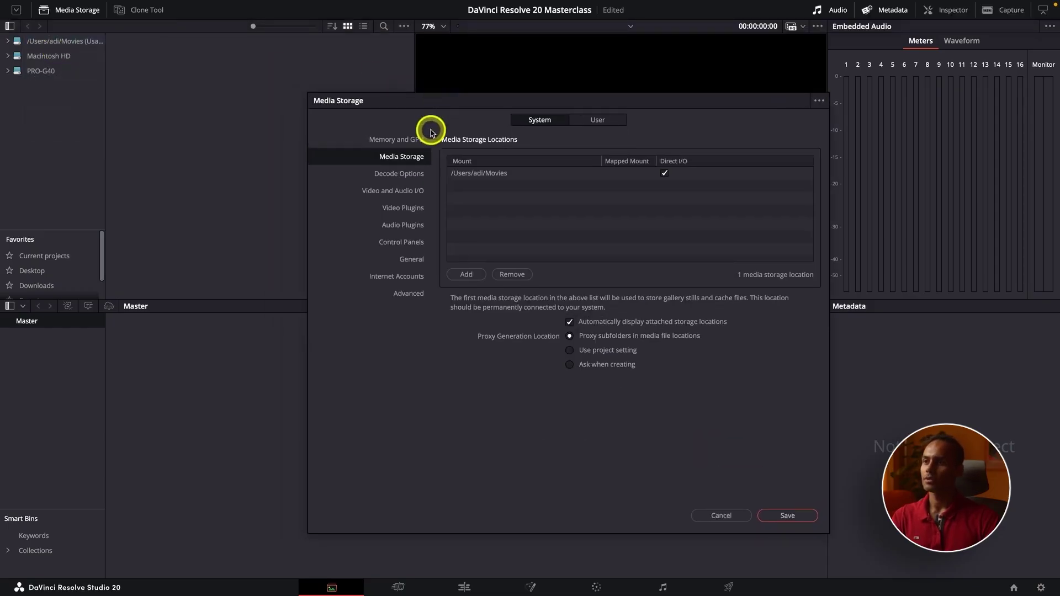
left_click(375, 140)
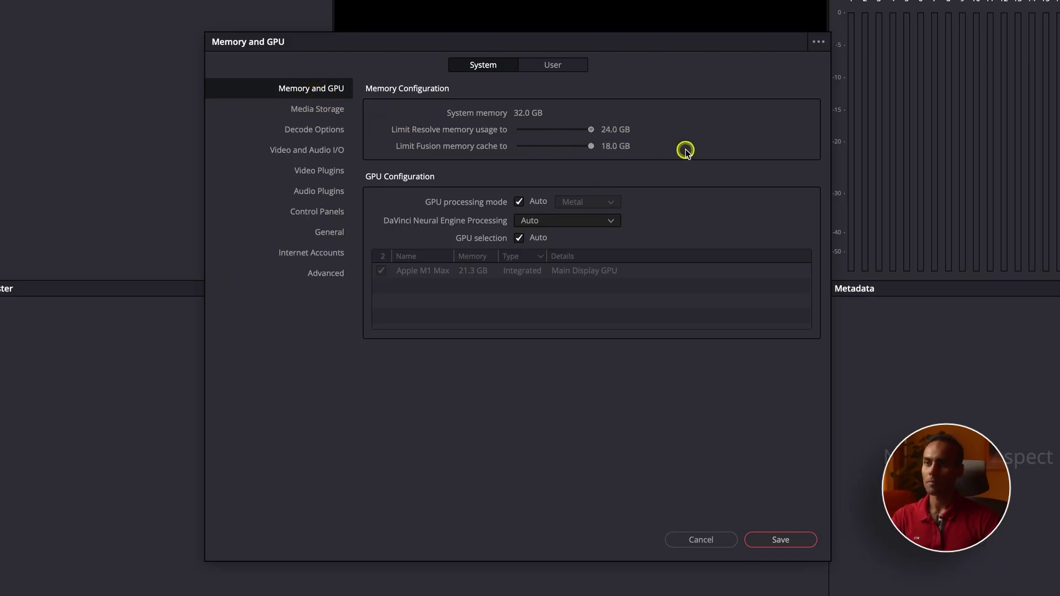
left_click_drag(586, 148, 542, 150)
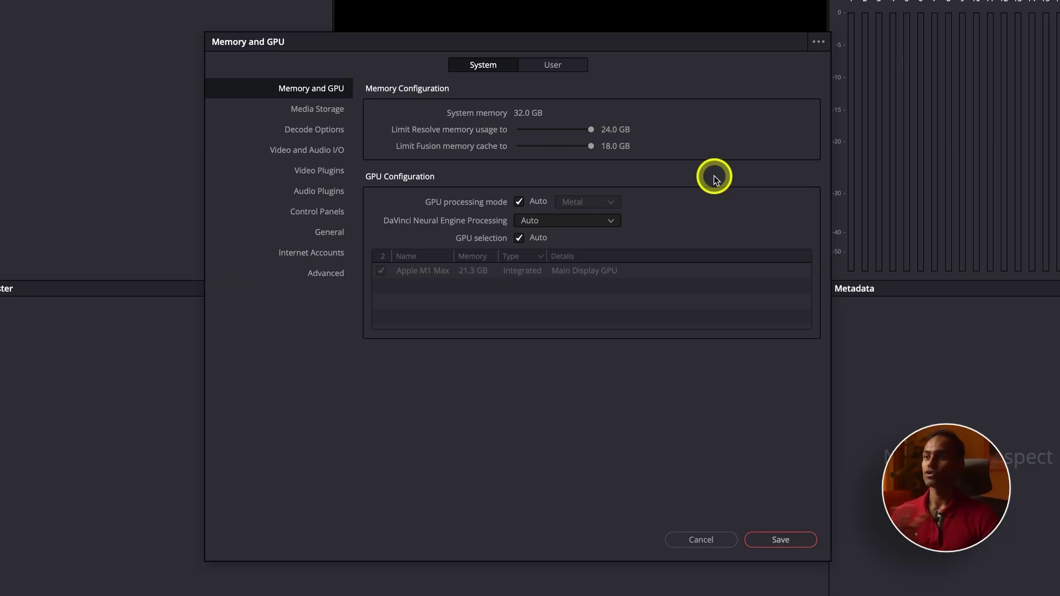
- Review the Media Storage, Decode Options, and Video and Audio I/O system preferences, including the Audio I/O and Immersive Audio sections
left_click(322, 110)
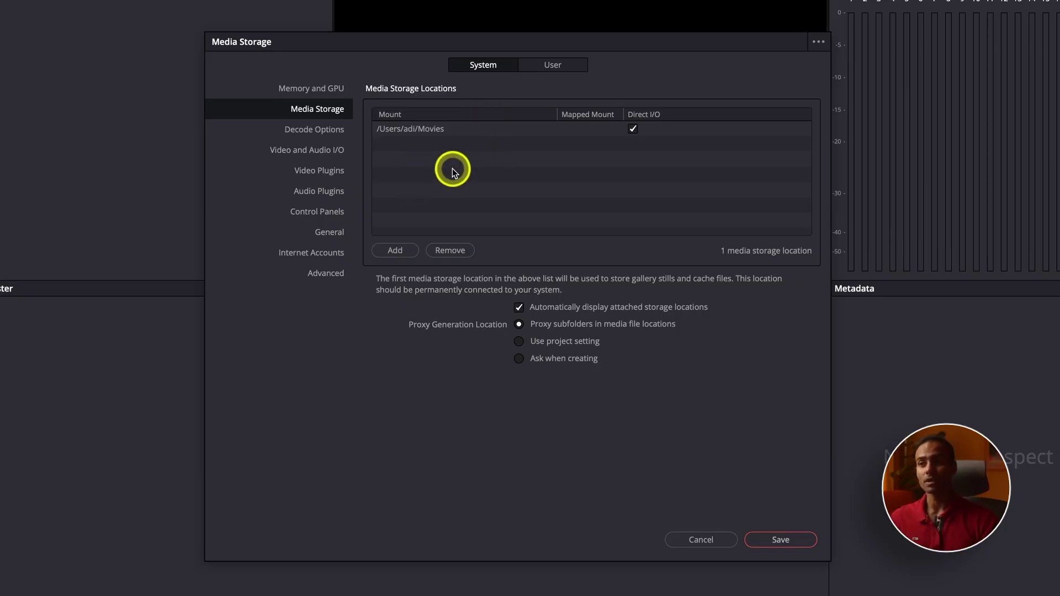
left_click(316, 132)
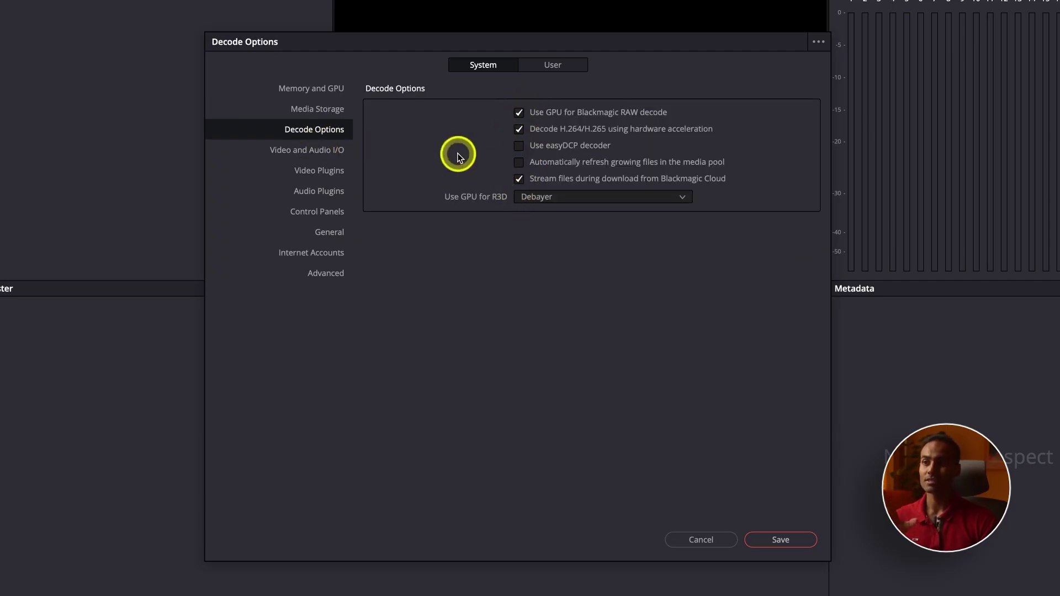
left_click(331, 151)
scroll(399, 210, "down", 3)
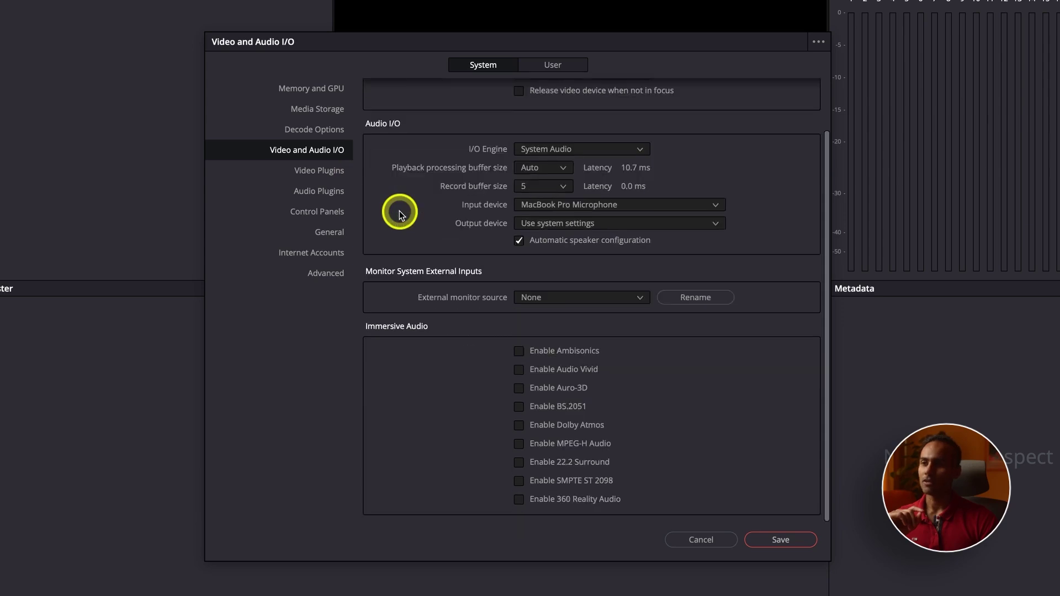
scroll(399, 210, "up", 3)
- Review the remaining system preferences: Video Plugins, Audio Plugins with the available plugins list, Control Panels, General, Internet Accounts and Advanced
left_click(339, 171)
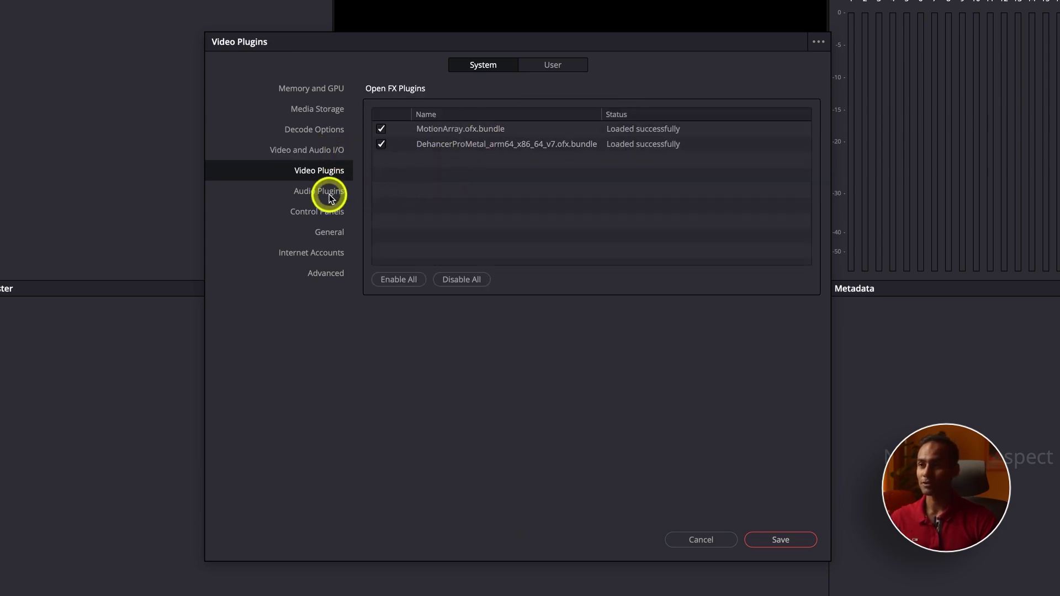
left_click(330, 194)
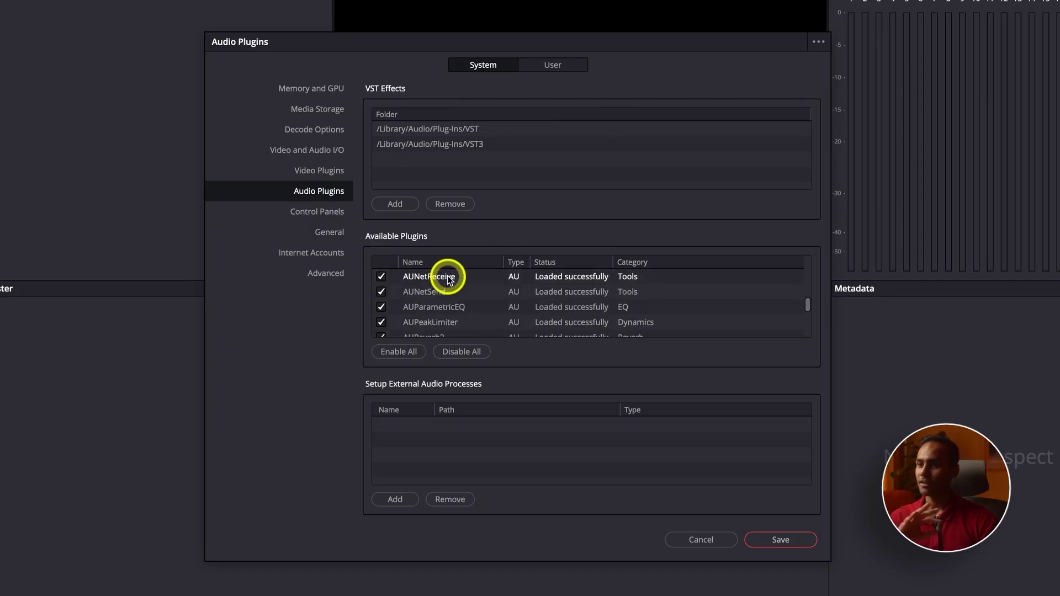
scroll(448, 278, "down", 3)
left_click(322, 214)
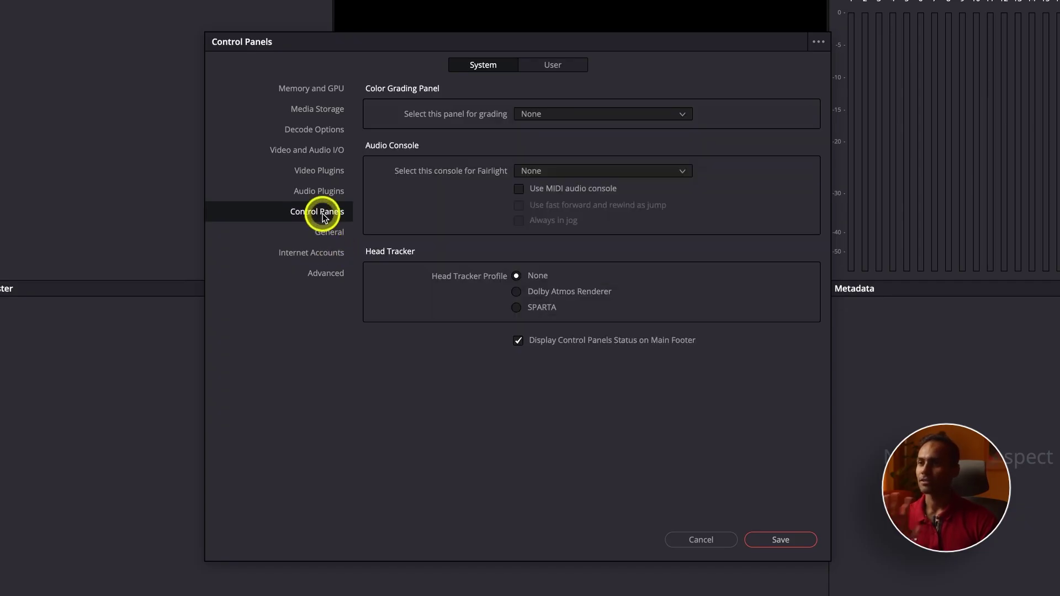
left_click(327, 233)
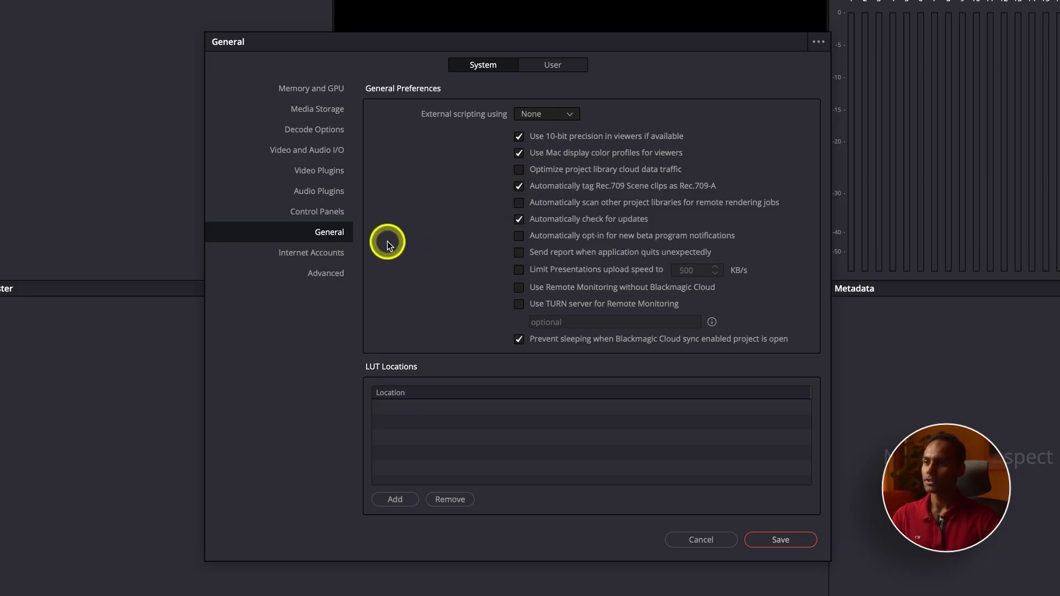
left_click(324, 254)
left_click(326, 276)
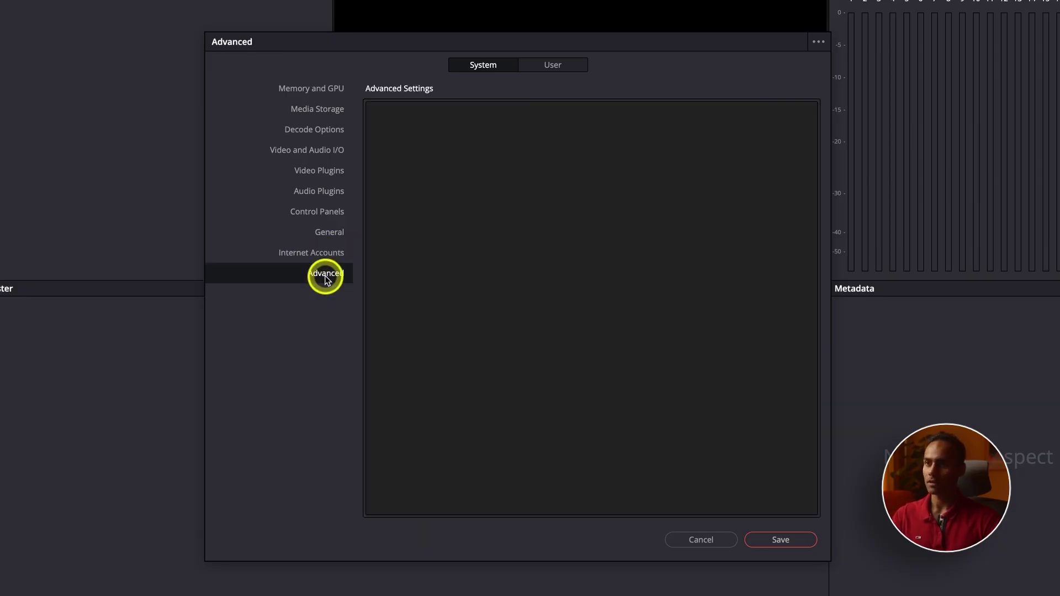
- Switch to the user preferences and examine UI Settings, the backup options in Project Save and Load, and the cache file deletion age
left_click(551, 68)
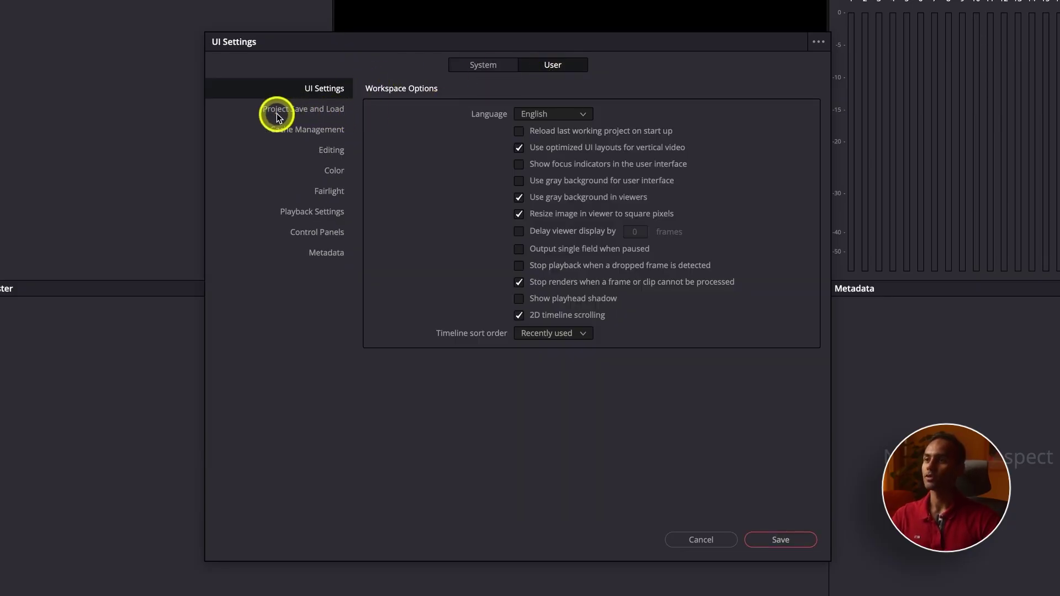
left_click(297, 115)
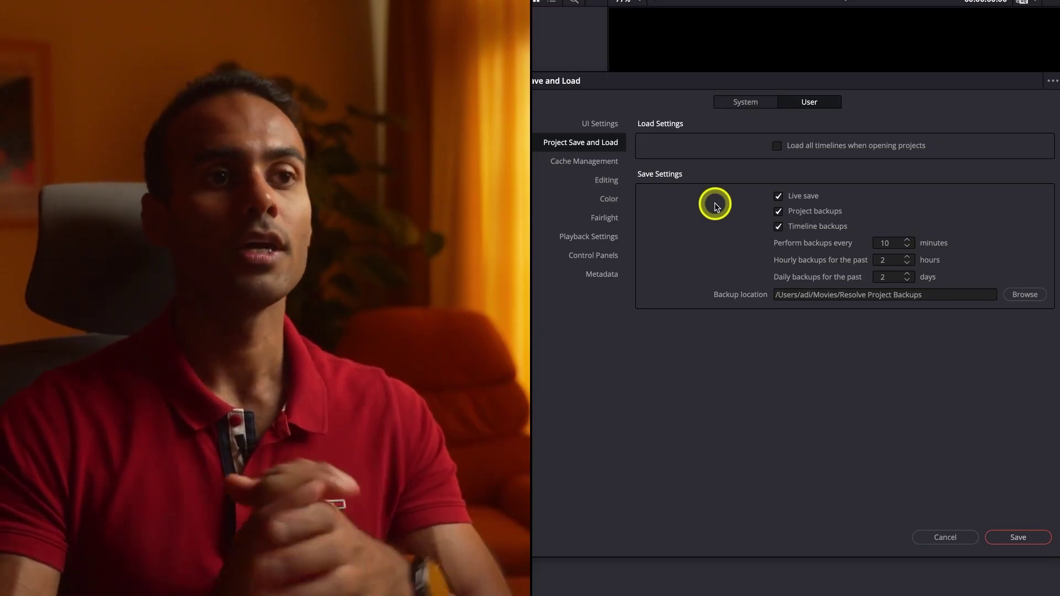
left_click(779, 226)
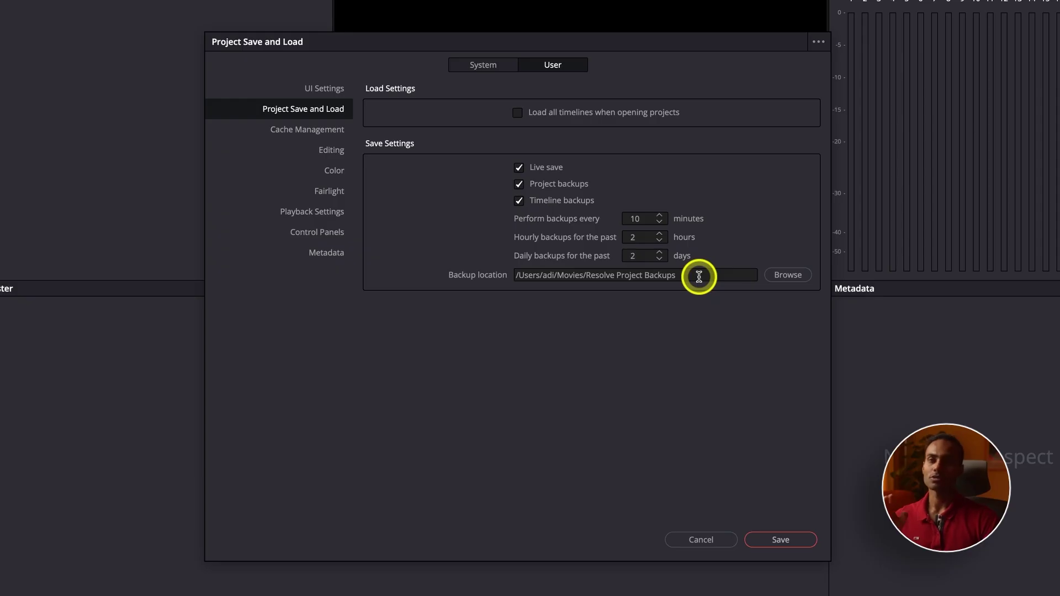
left_click(335, 131)
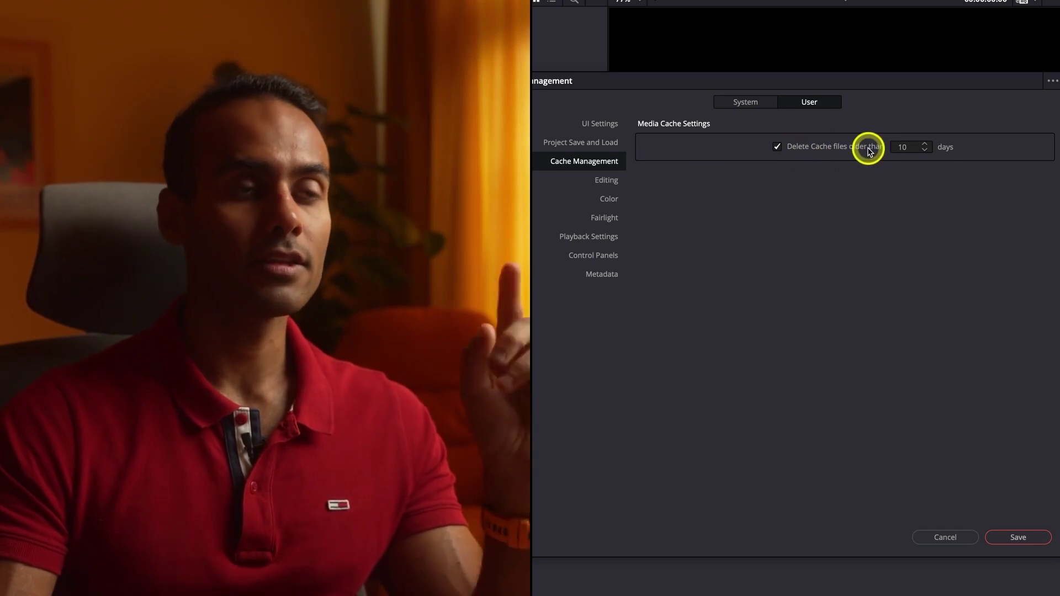
left_click(912, 147)
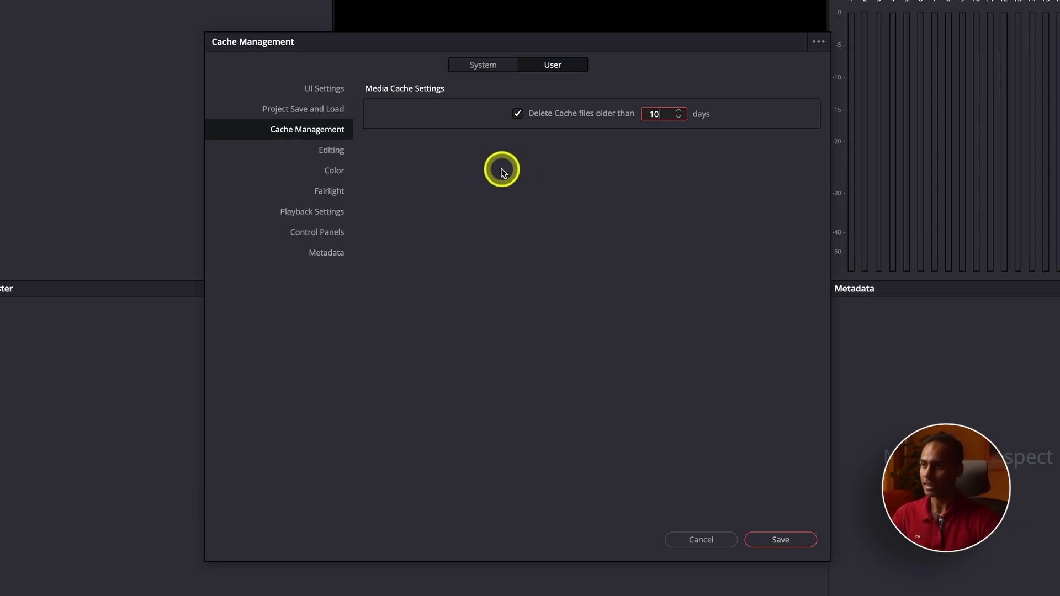
- Review the Editing, Color, Fairlight, Playback Settings, Control Panels and Metadata user preferences
left_click(331, 151)
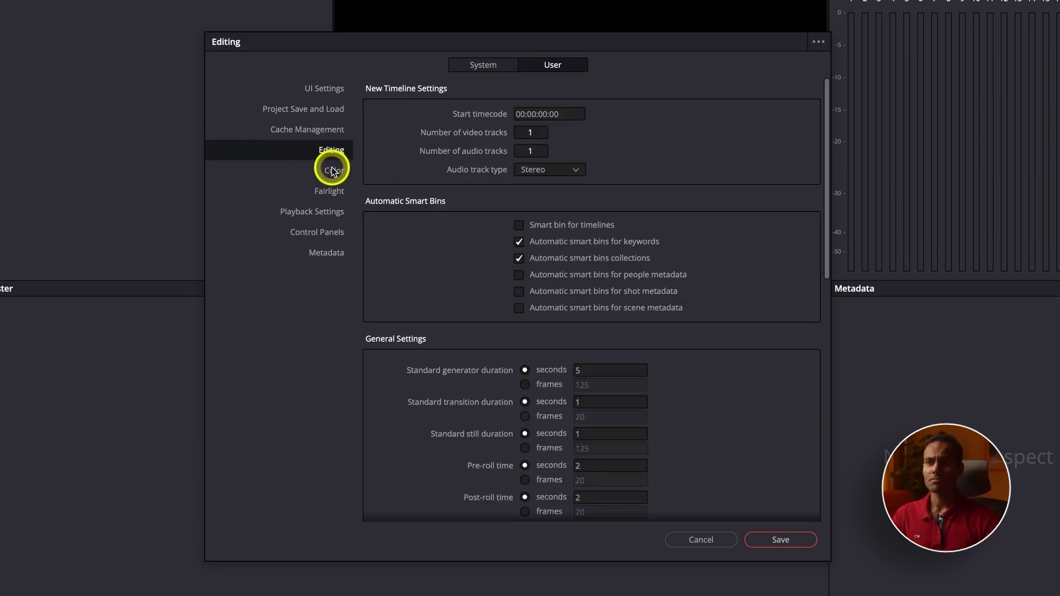
left_click(333, 172)
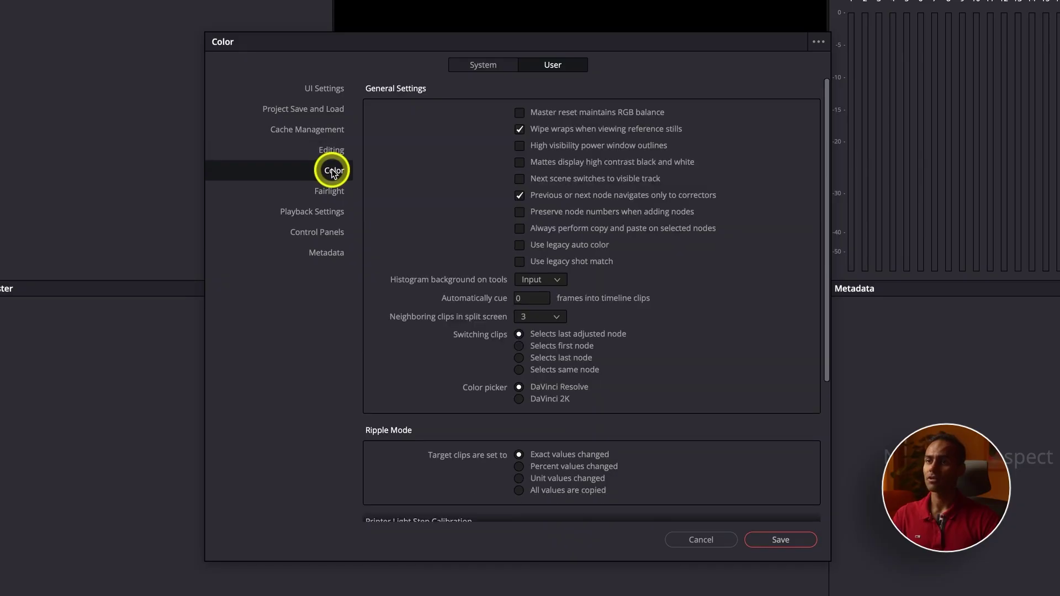
left_click(336, 200)
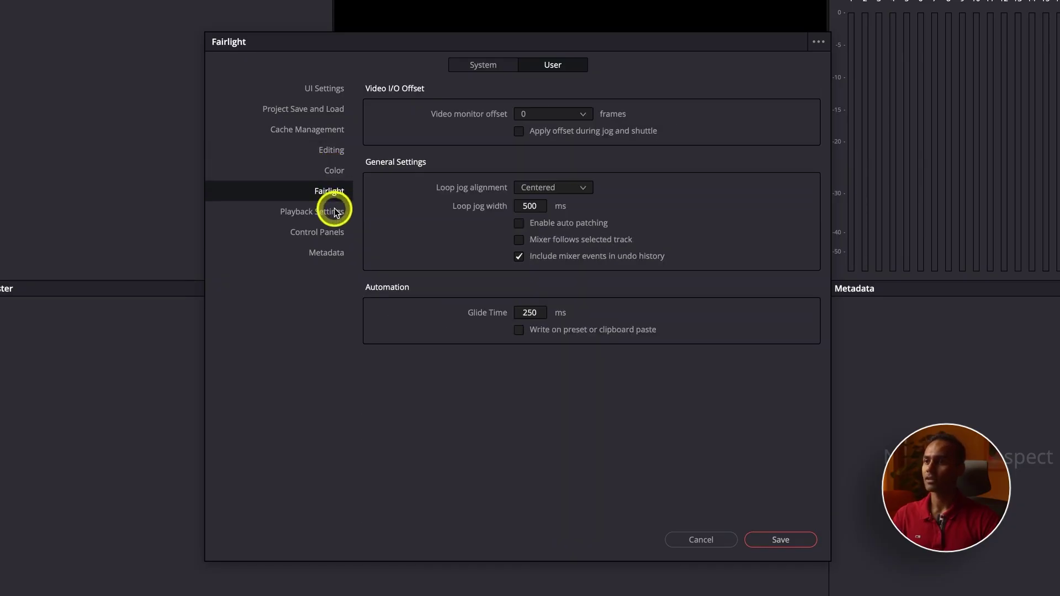
left_click(335, 213)
left_click(333, 235)
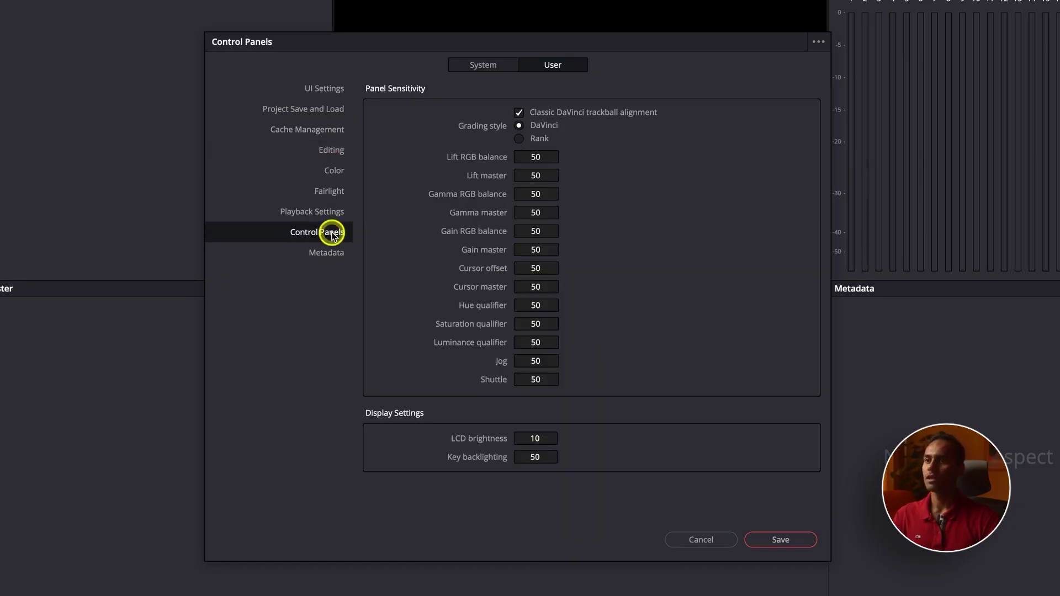
left_click(335, 255)
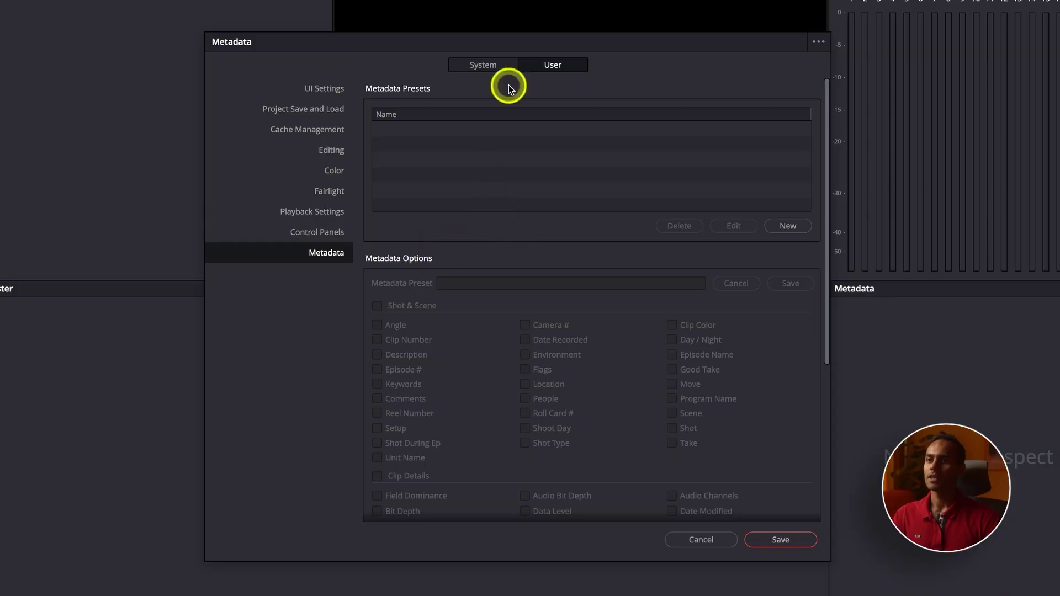